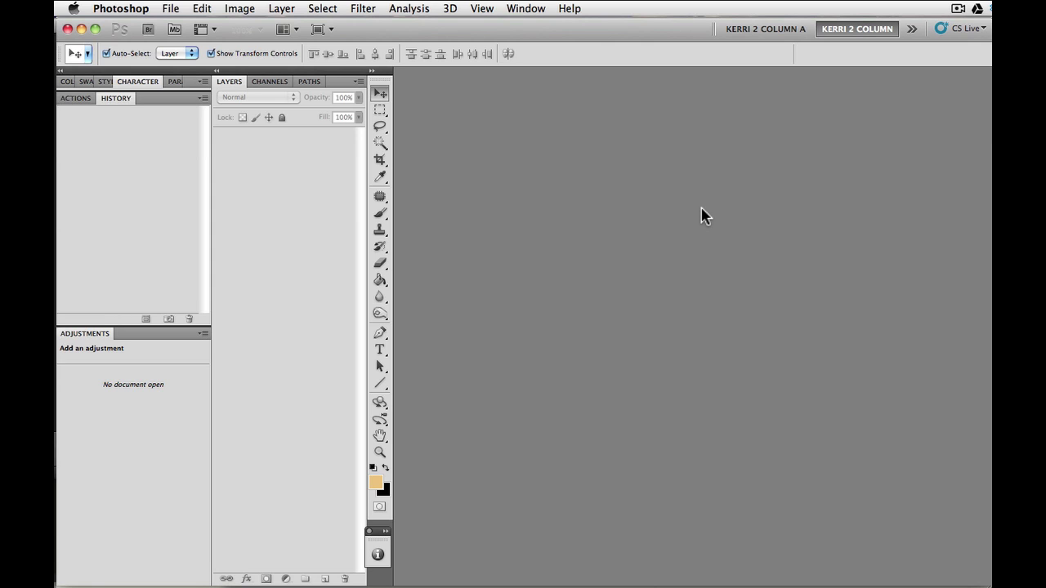
- Open the recipe_card_5x7_0130.psd template from File > Open, browsing in list view
click(170, 9)
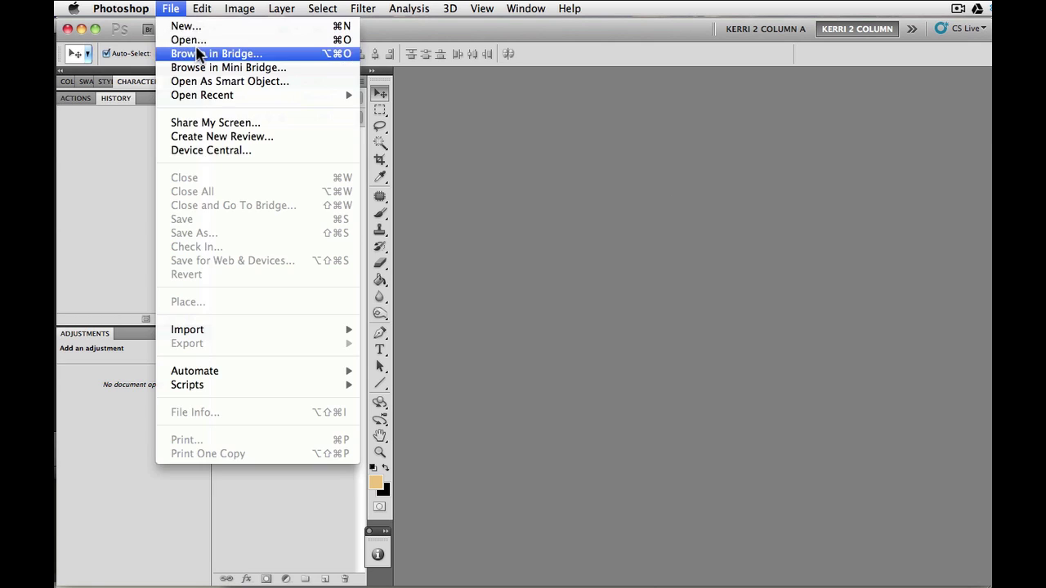
click(190, 39)
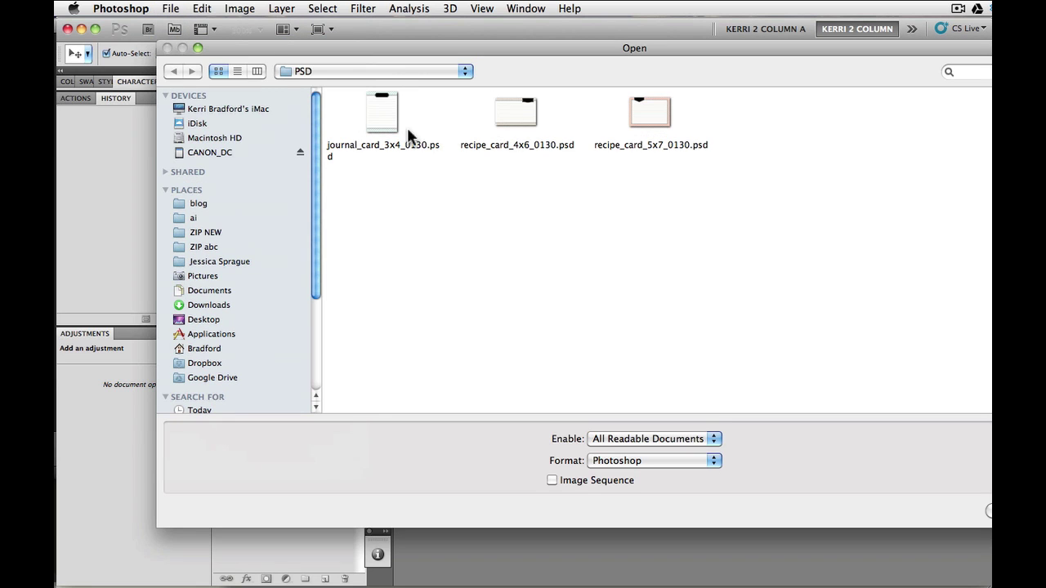
click(237, 71)
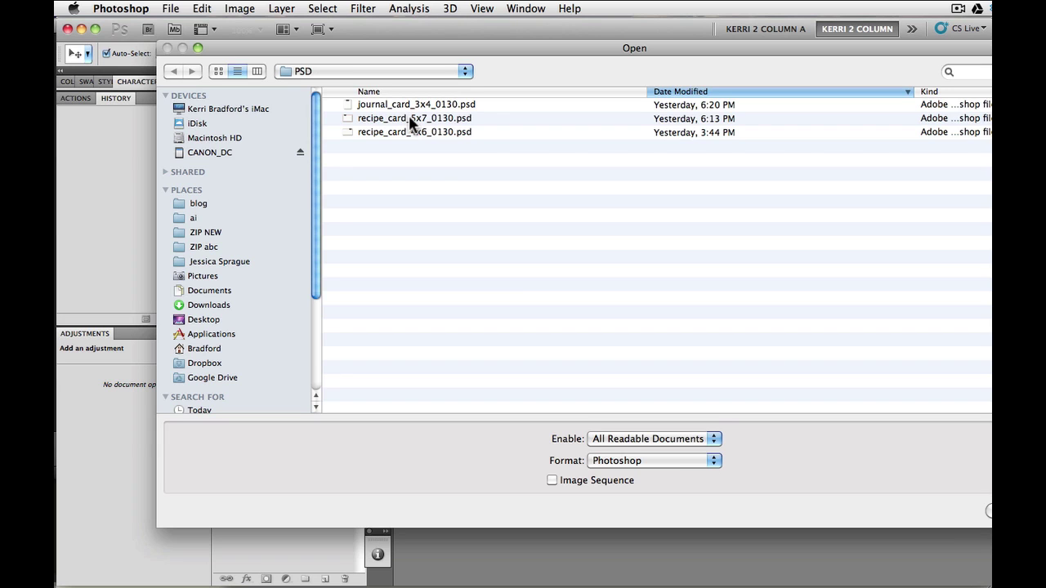
click(413, 120)
double_click(412, 119)
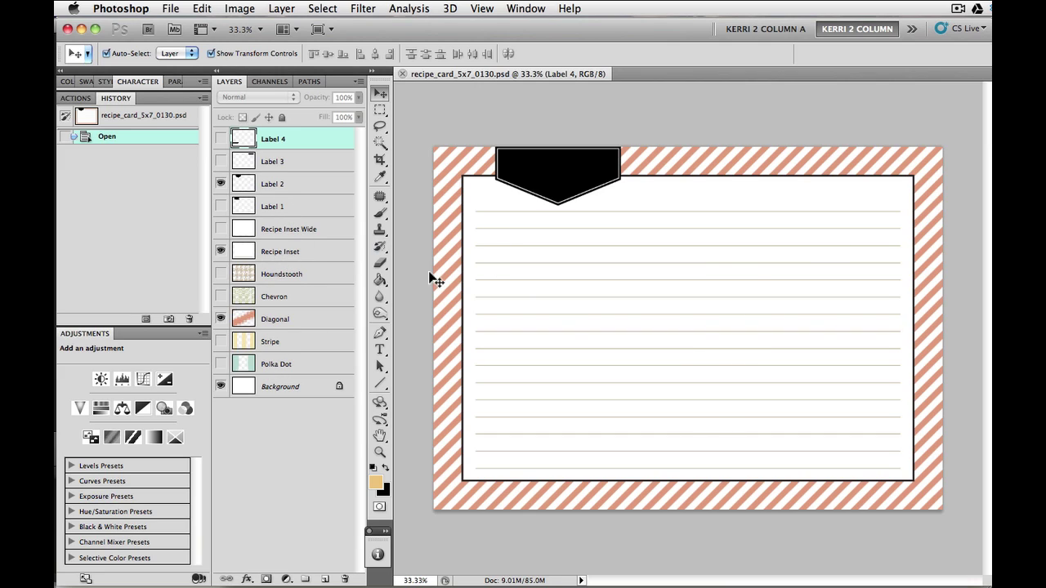
- Show the Recipe Inset Wide and Chevron layers and hide Recipe Inset and Diagonal
click(221, 229)
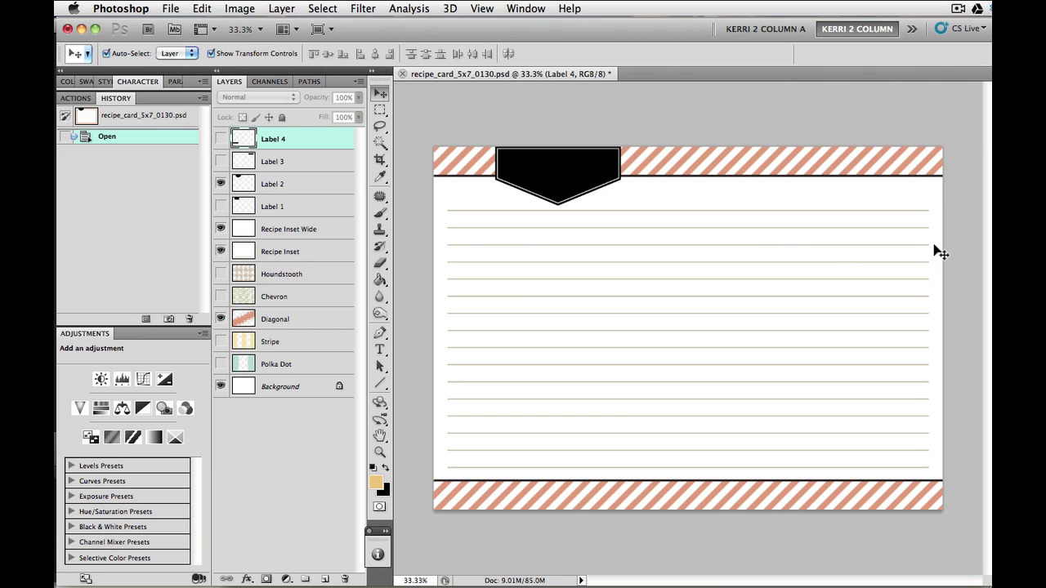
click(221, 252)
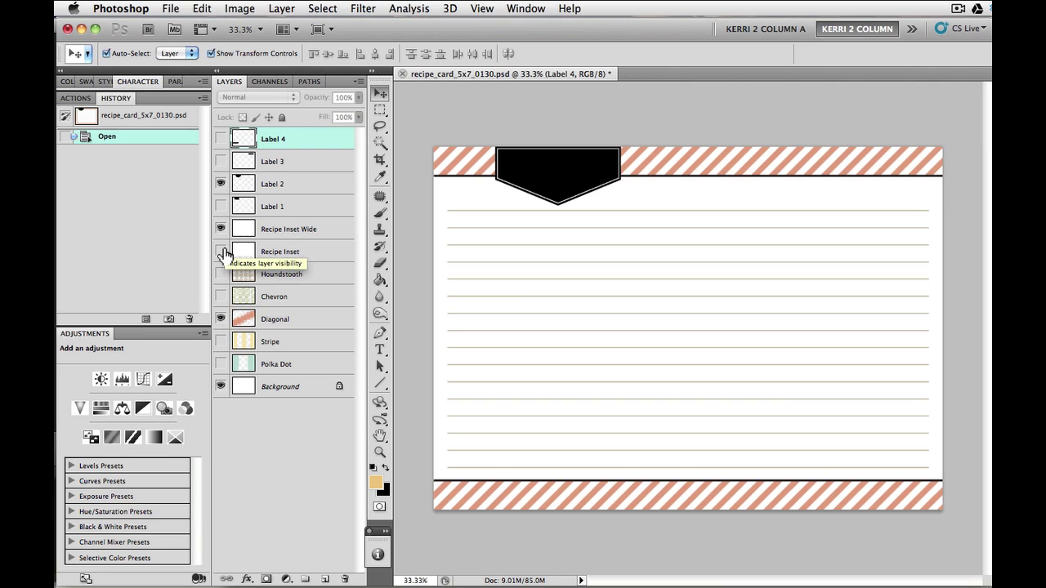
click(220, 296)
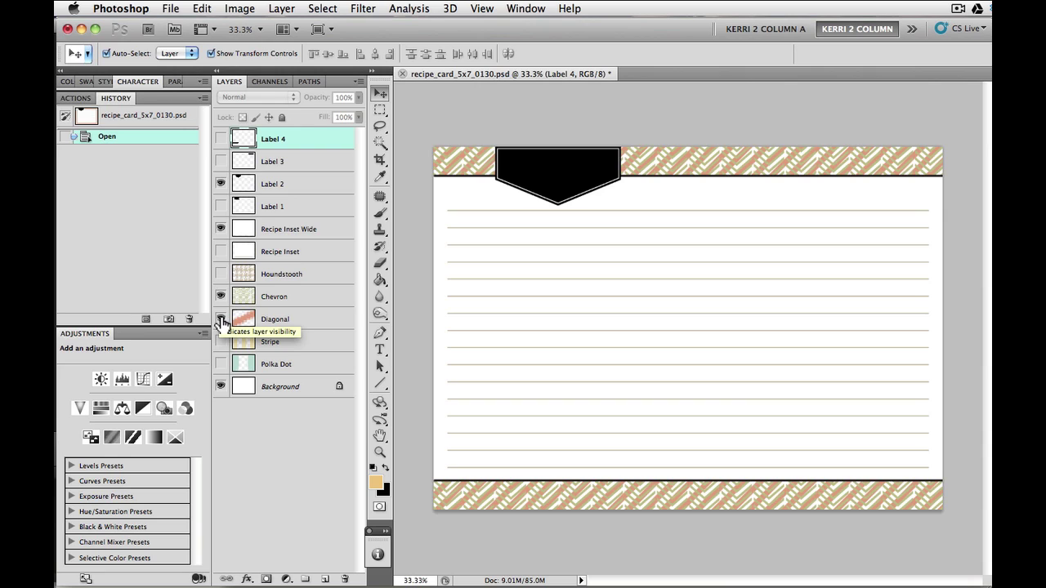
click(221, 320)
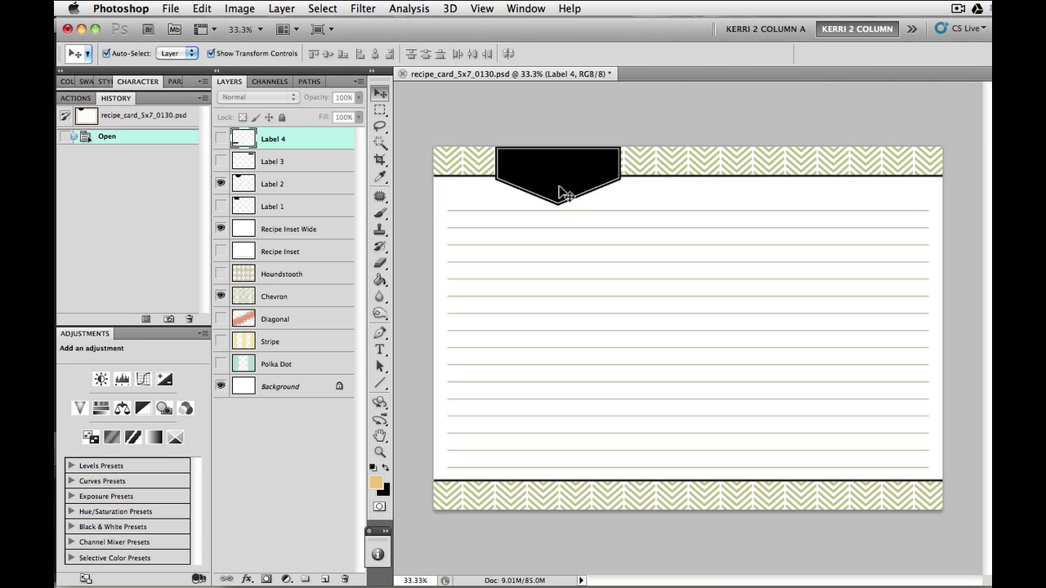
- Swap Label 2 for the bracketed Label 3 and try it in different positions
click(221, 161)
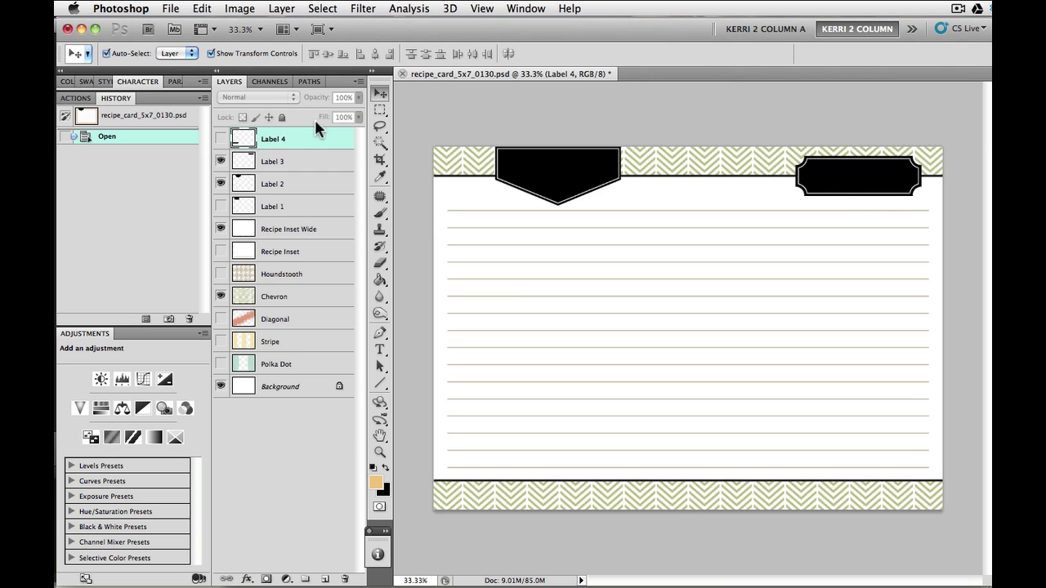
click(221, 183)
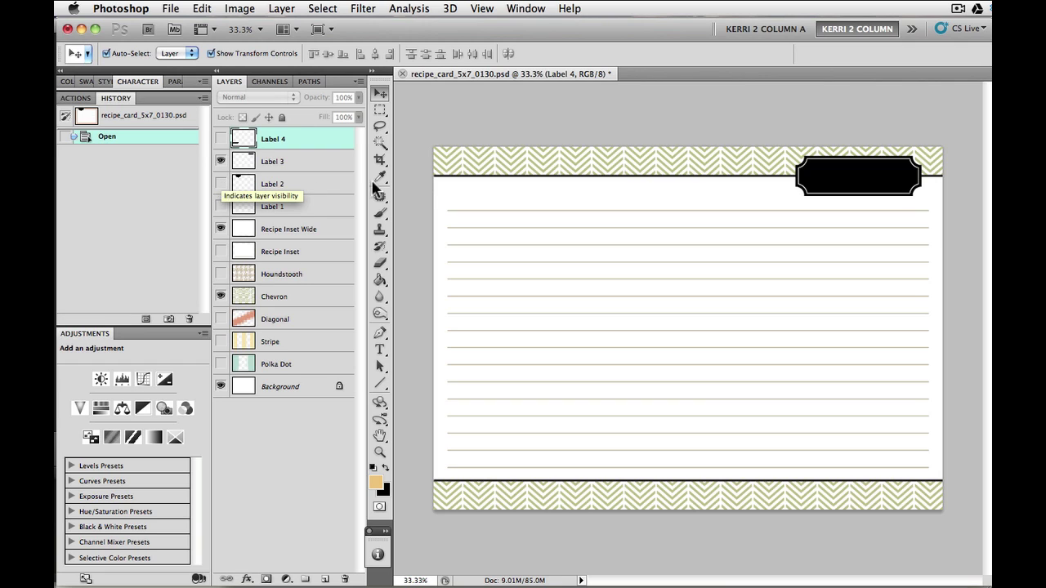
drag(883, 178, 878, 178)
drag(744, 176, 866, 175)
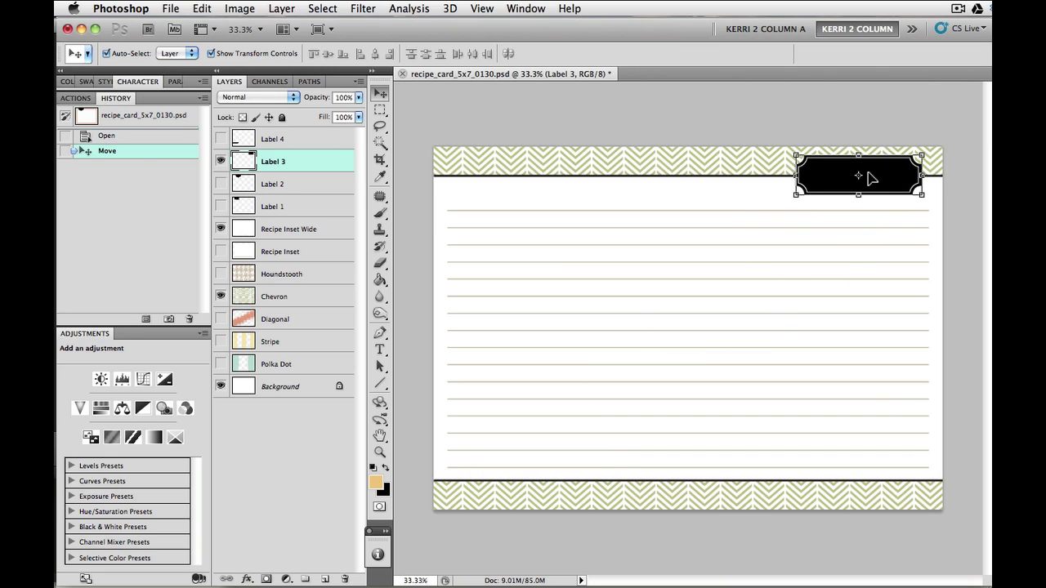
- Switch back to the Label 2 pennant and tuck it into the card's top-right corner
click(221, 184)
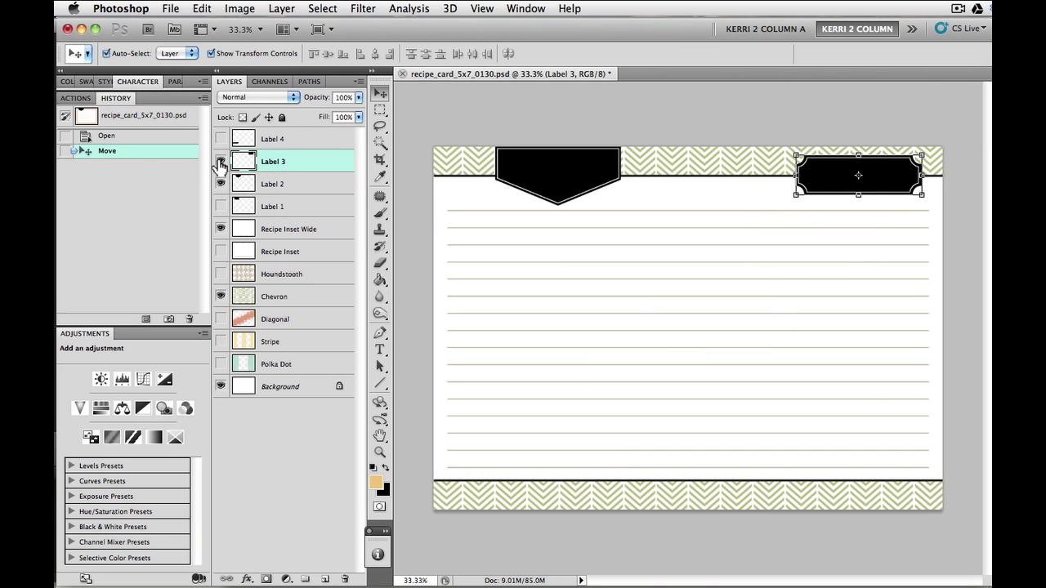
click(220, 161)
drag(563, 175, 813, 201)
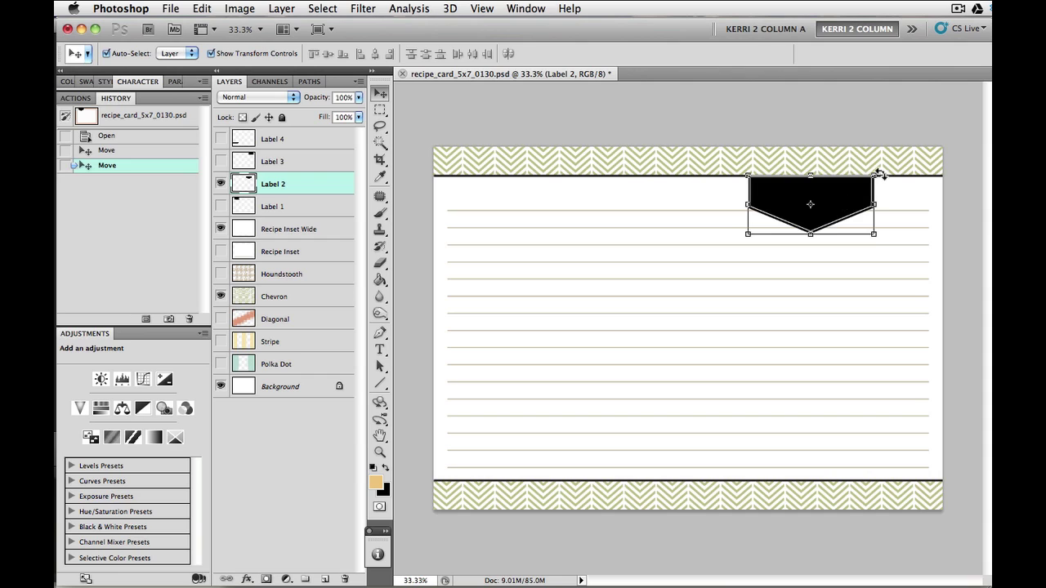
click(878, 173)
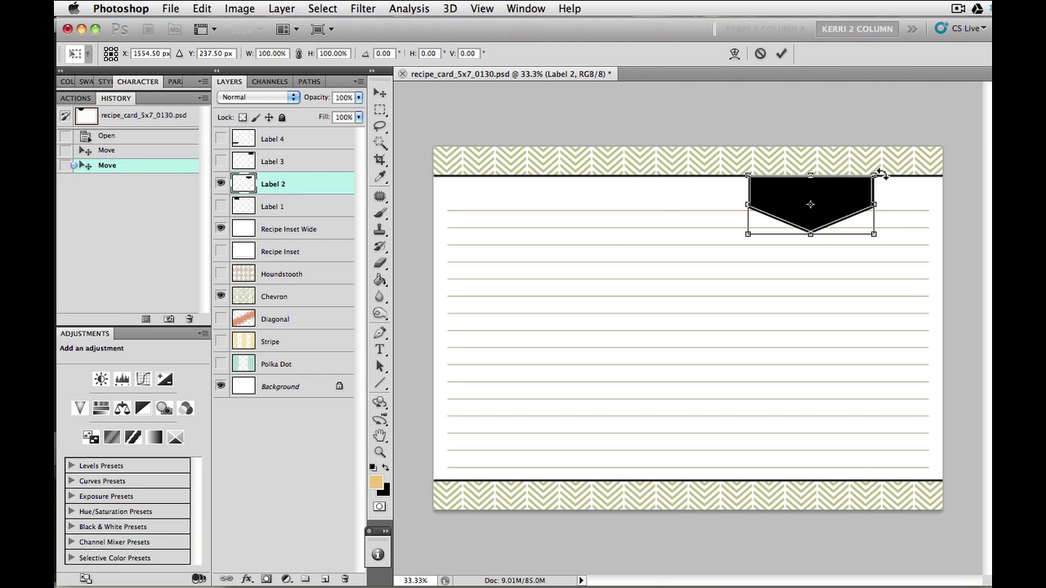
drag(882, 173, 668, 250)
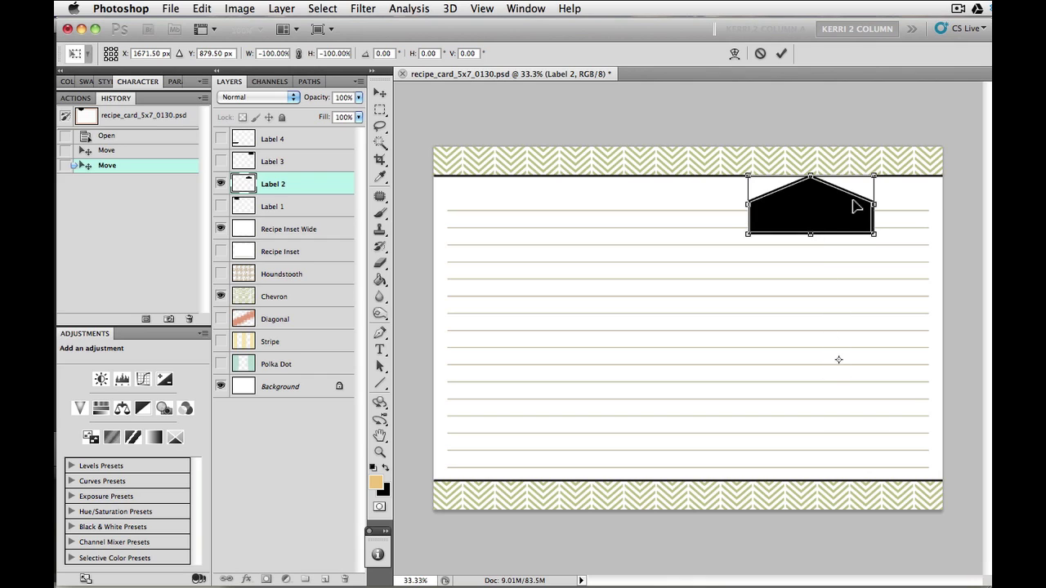
drag(855, 204, 906, 466)
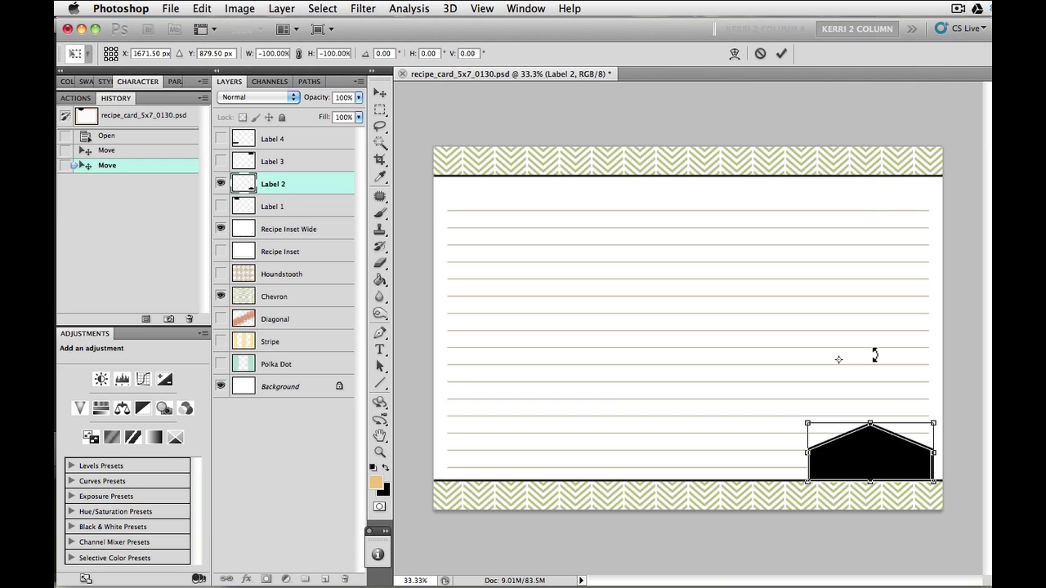
key(Escape)
drag(852, 198, 897, 167)
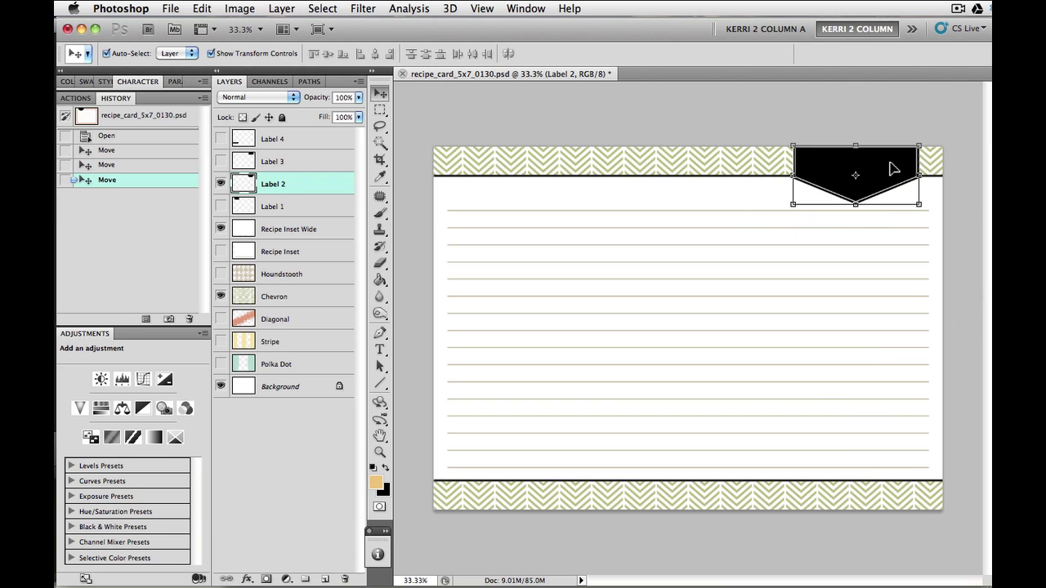
- Show Label 4 on the bottom band and add white 'makes 30 cookies' text over it
click(221, 139)
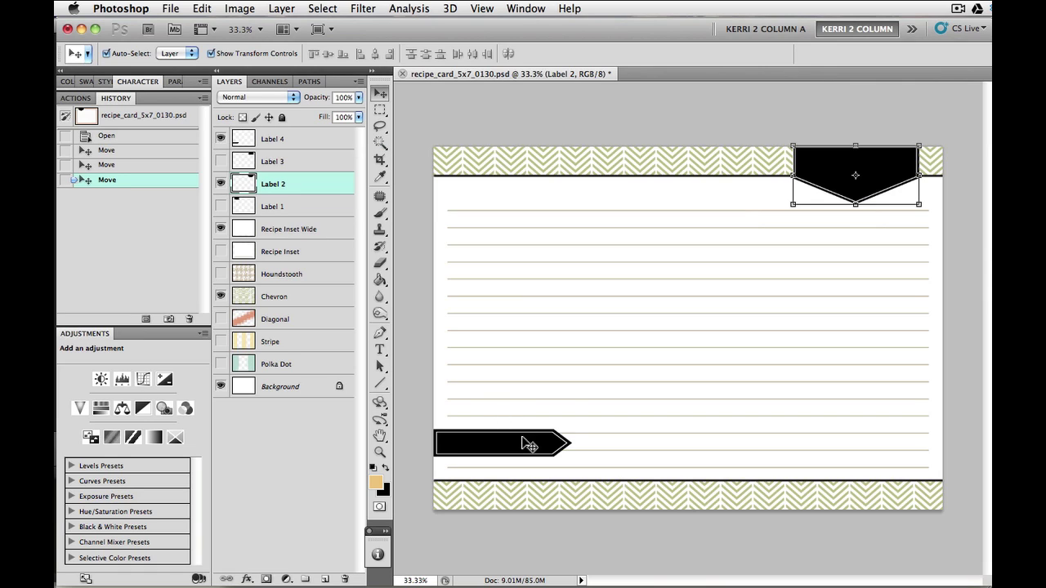
drag(523, 446, 523, 482)
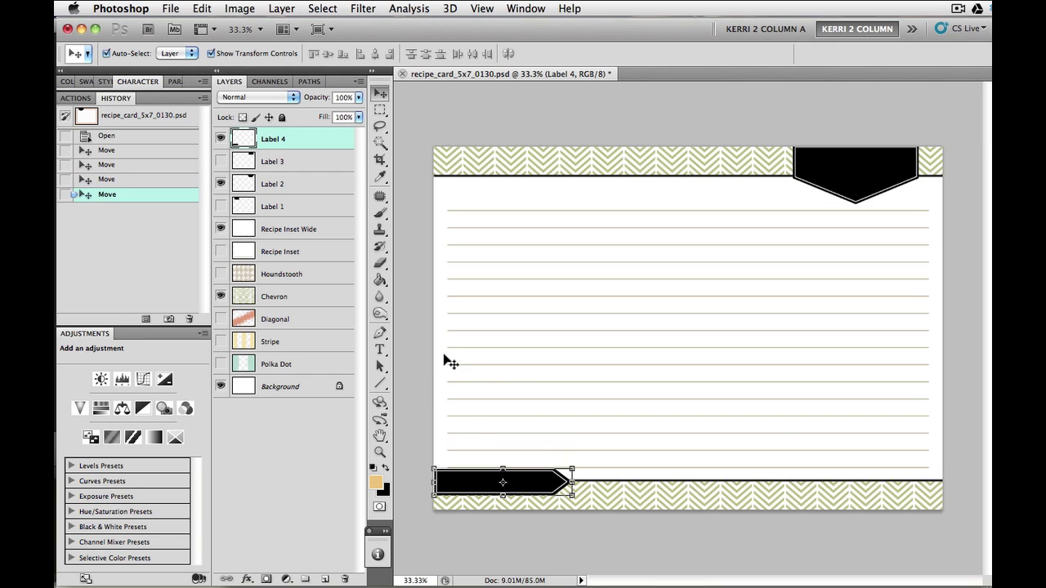
click(379, 349)
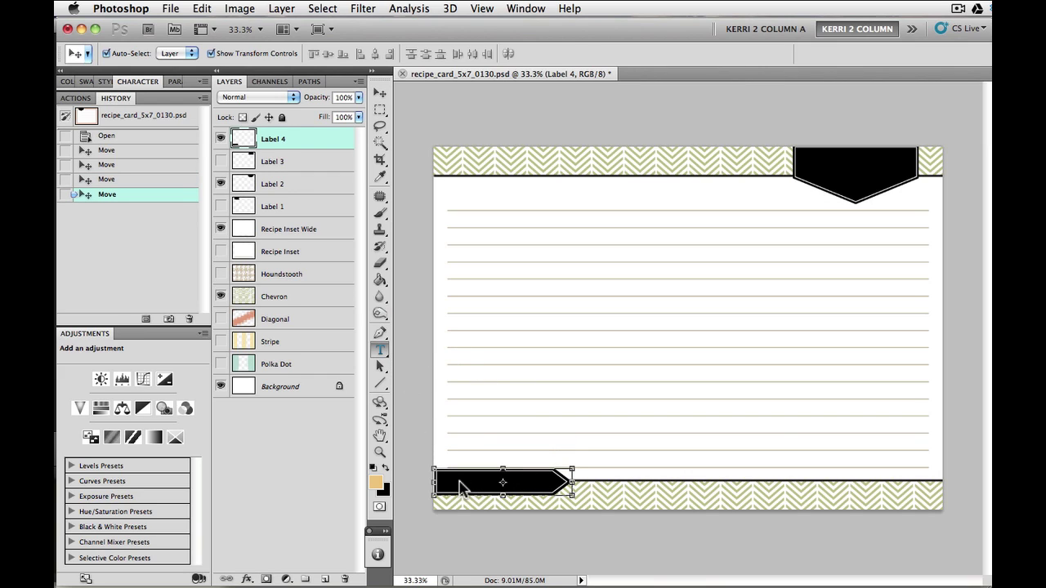
click(447, 483)
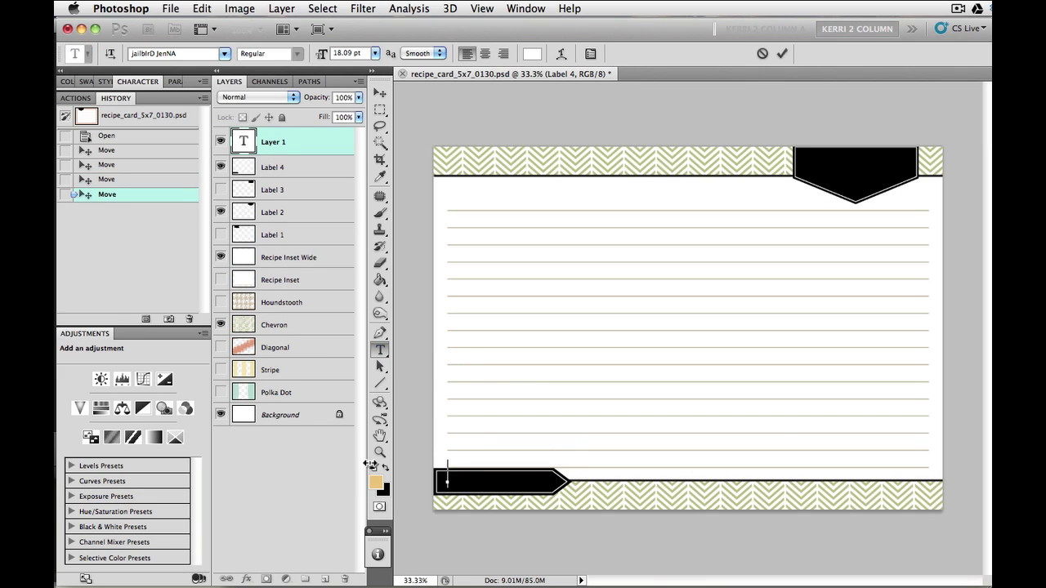
click(385, 468)
click(374, 467)
click(386, 465)
text(MAKES 30 COOKIE SERVESGS)
click(379, 95)
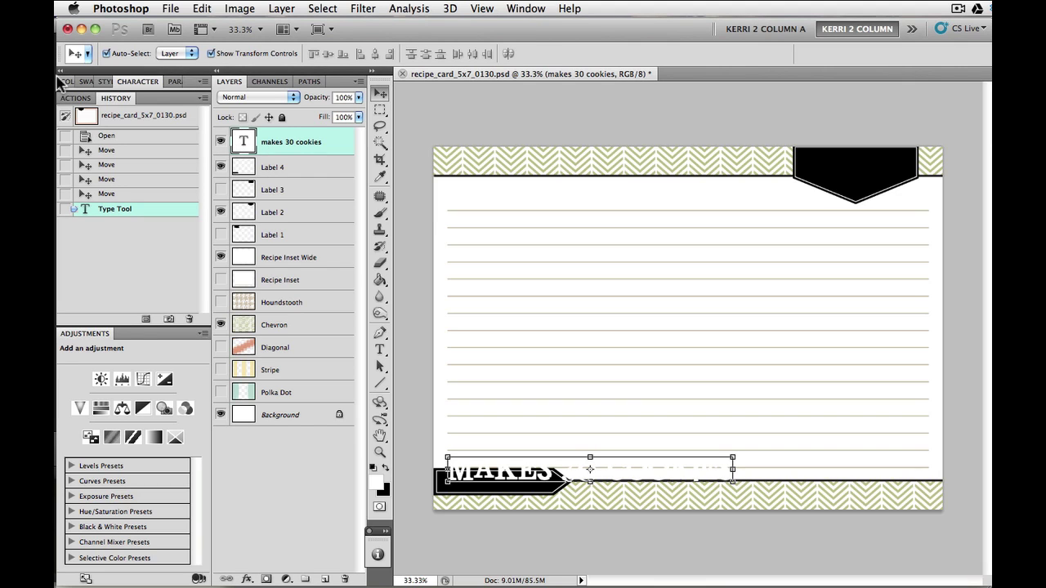
- Set the label text's font to Myriad Pro
click(136, 81)
click(140, 98)
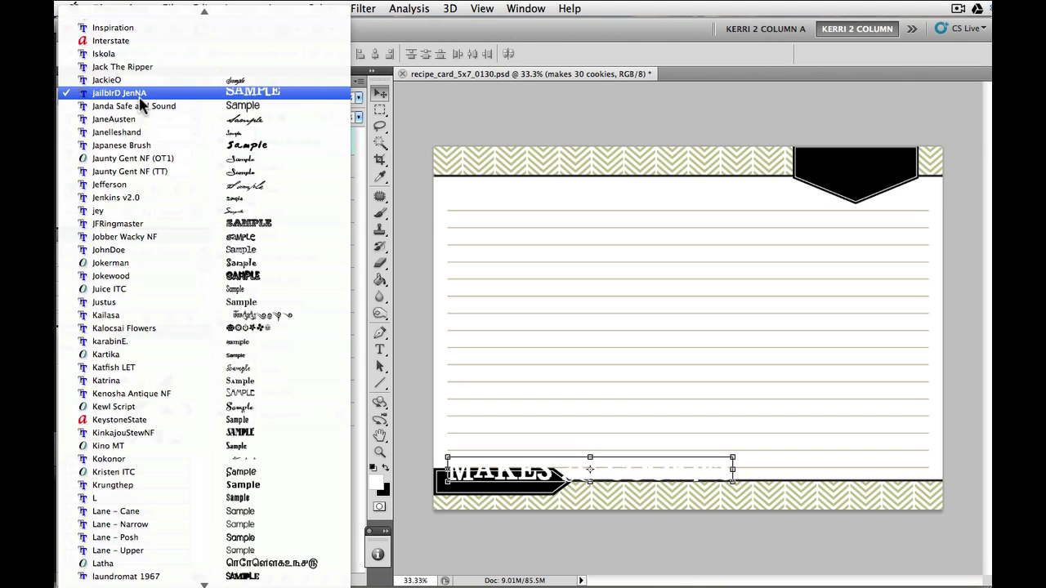
text(my)
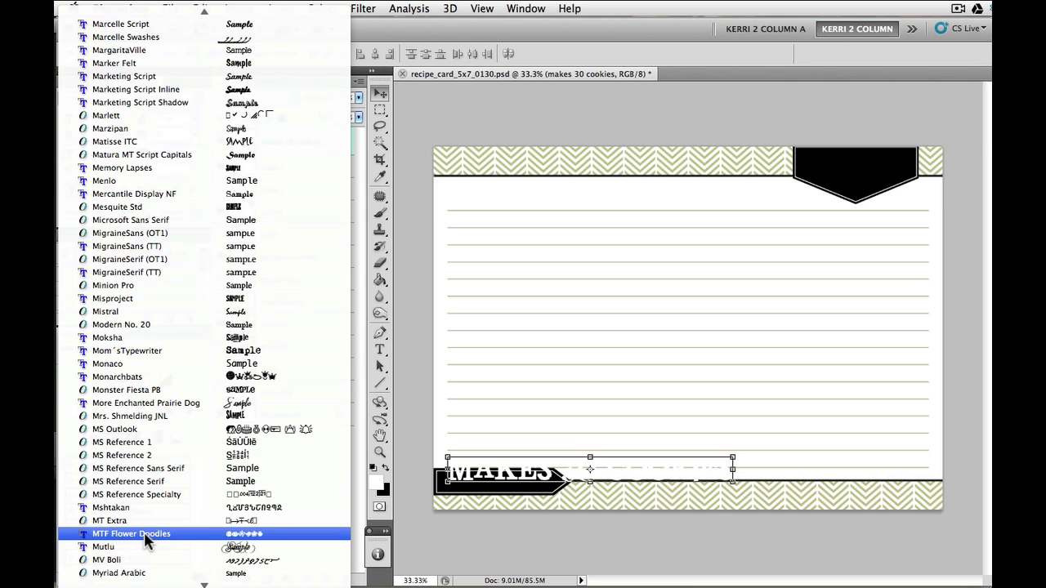
scroll(144, 532, down, 5)
click(165, 417)
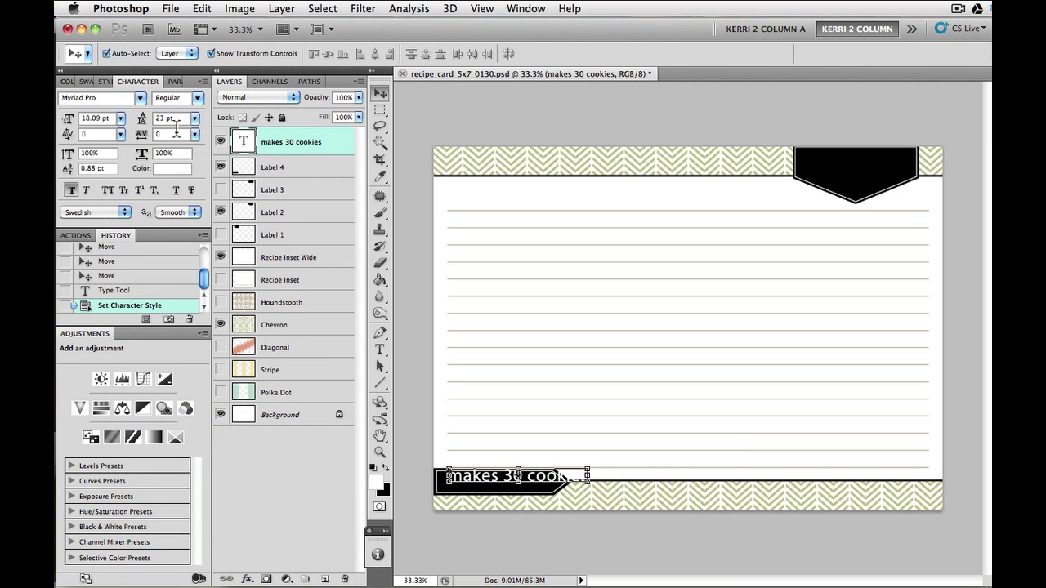
- Set 22 pt leading and 14.09 pt size, then fit the text inside the bottom tag
drag(149, 129, 143, 126)
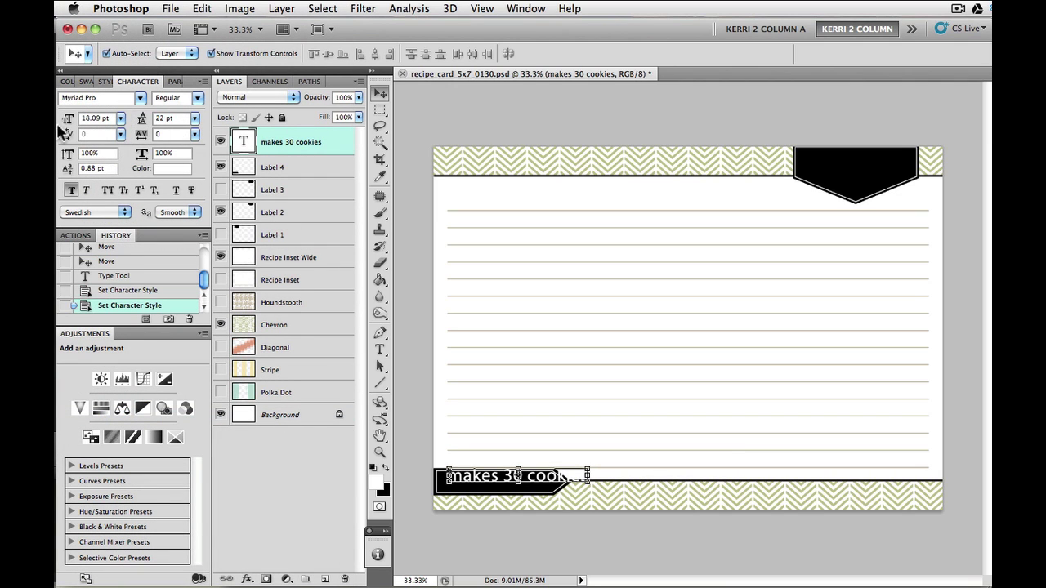
drag(72, 123, 66, 127)
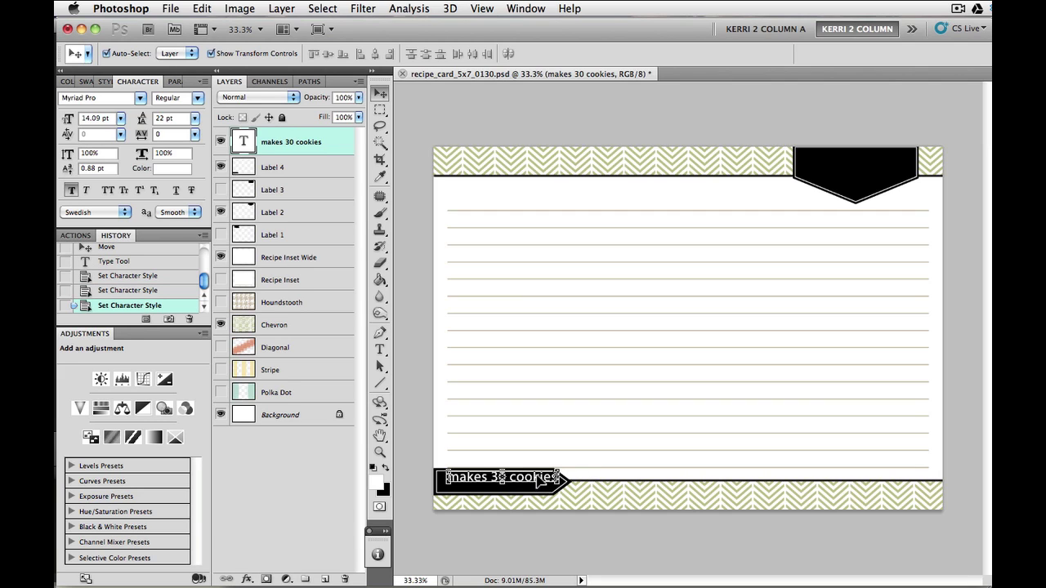
drag(537, 480, 533, 483)
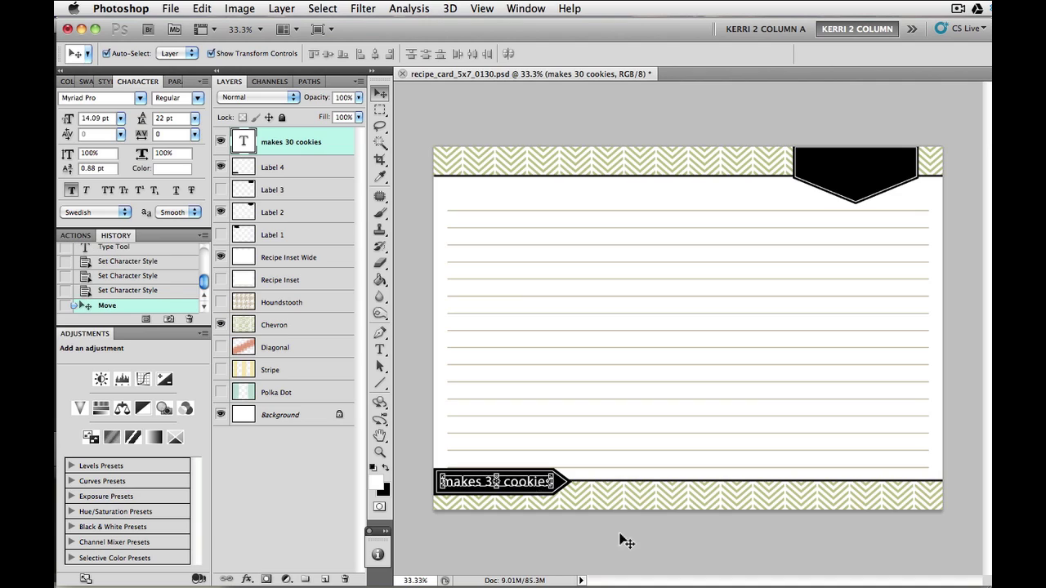
click(423, 421)
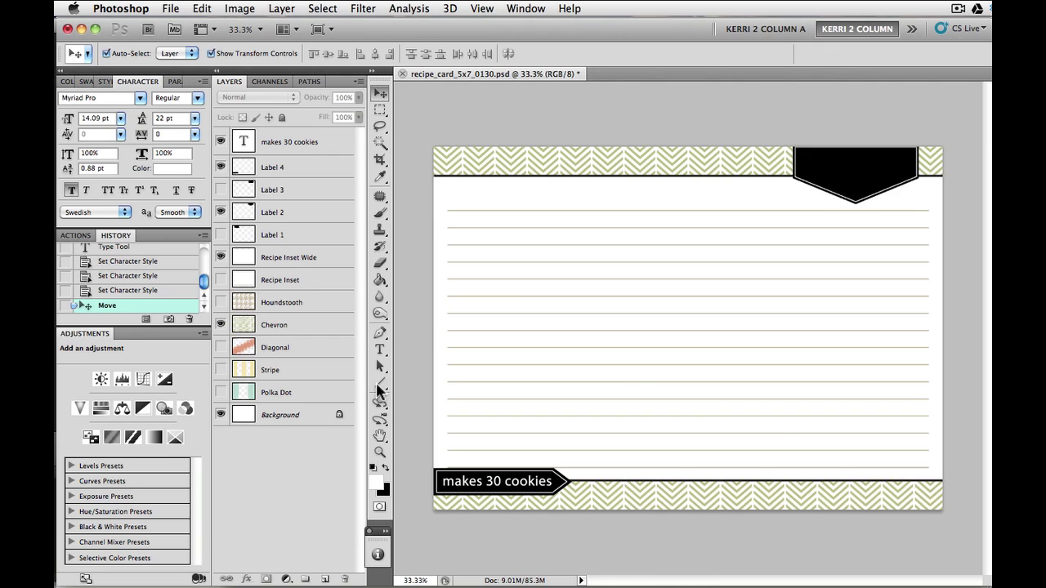
- Copy the label text into the top banner and retype it as 'chocolate chip cookies'
click(521, 486)
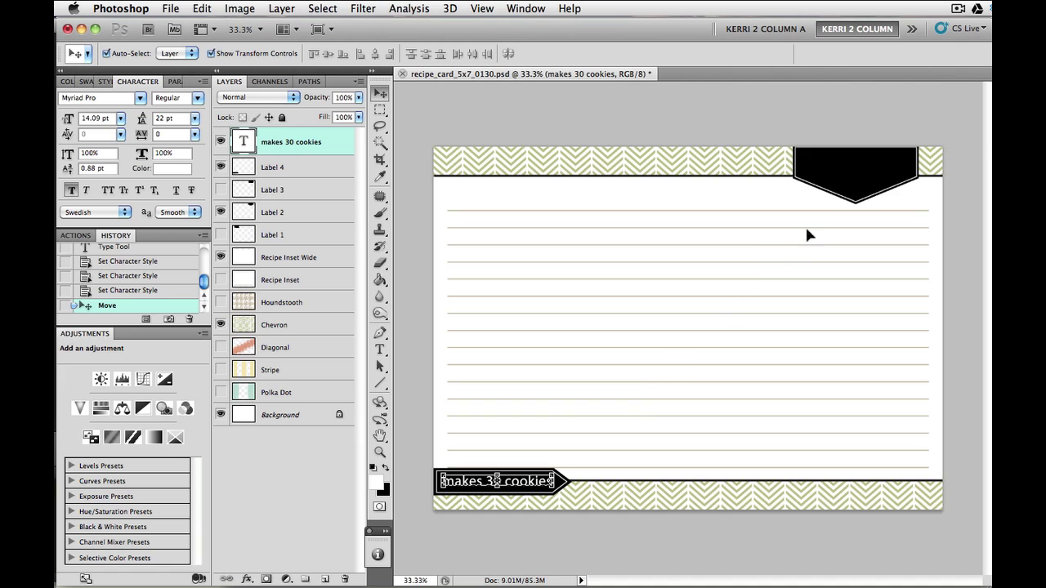
drag(869, 157, 895, 166)
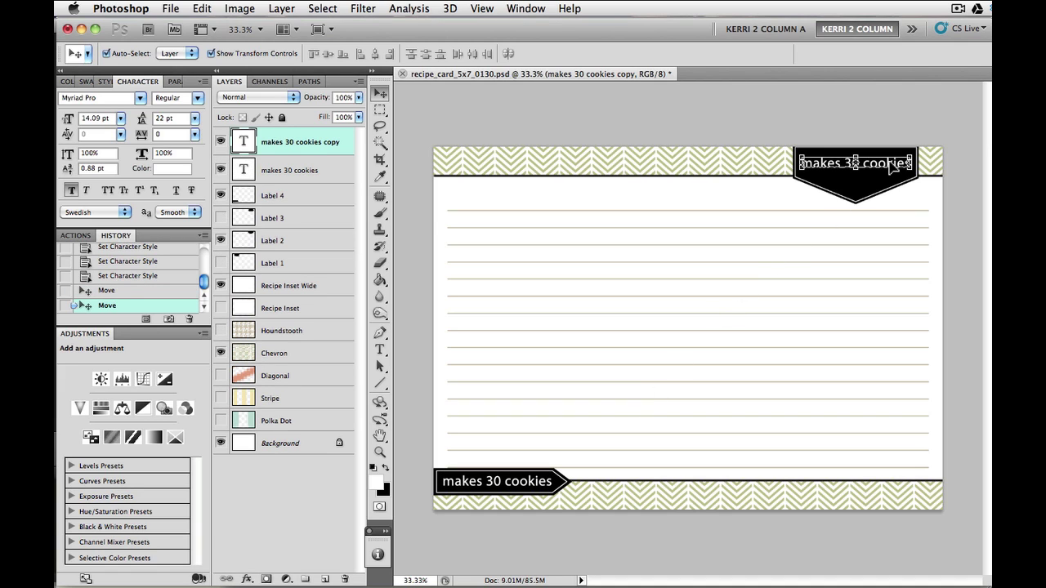
key(t)
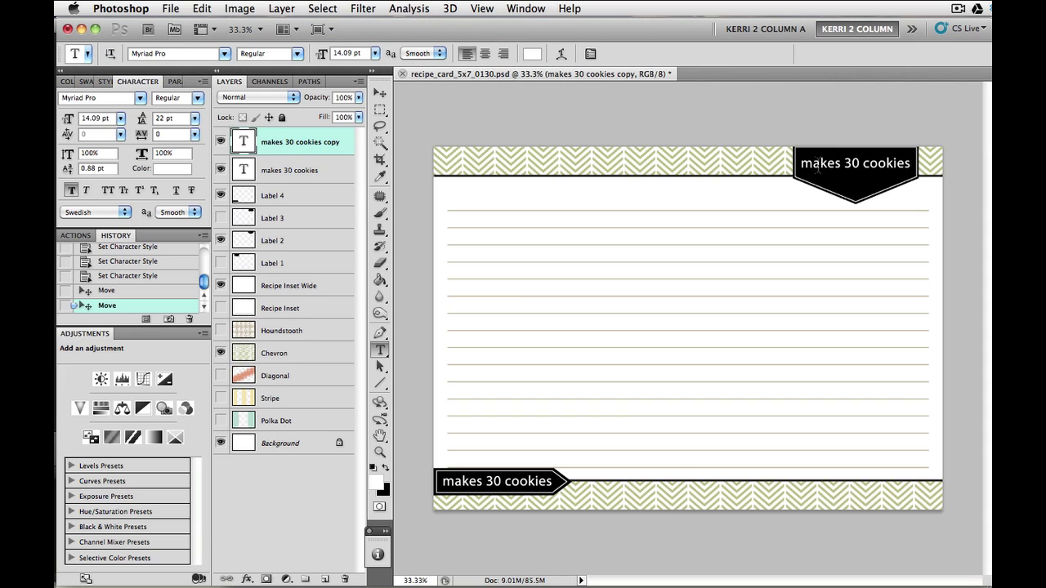
triple_click(816, 164)
text(ch)
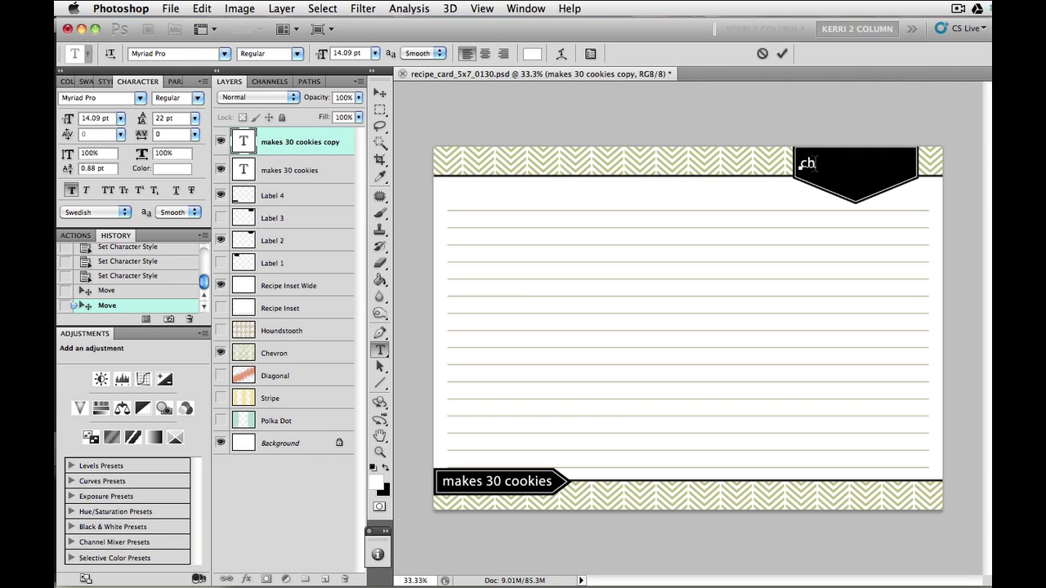
text(ocolate chip cookies)
- Widen the letter-spacing of 'cookies', commit the title, and shift it right in the banner
key(shift+Left)
key(shift+Left)
key(shift+Left)
key(shift+Left)
key(shift+Left)
key(shift+Left)
key(shift+Left)
key(shift+Left)
key(shift+Left)
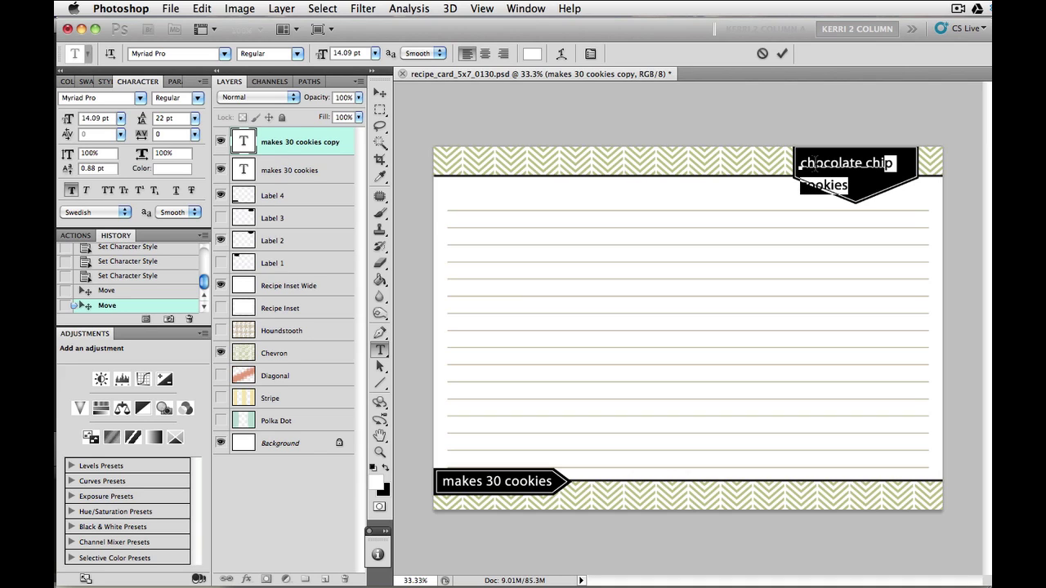
key(shift+Right)
key(alt+Right)
key(alt+Right)
key(alt+Right)
key(alt+Right)
key(alt+Right)
key(alt+Right)
key(alt+Right)
key(alt+Right)
key(alt+Right)
key(alt+Right)
key(alt+Right)
key(alt+Right)
key(alt+Right)
key(alt+Right)
key(alt+Right)
key(alt+Right)
key(alt+Right)
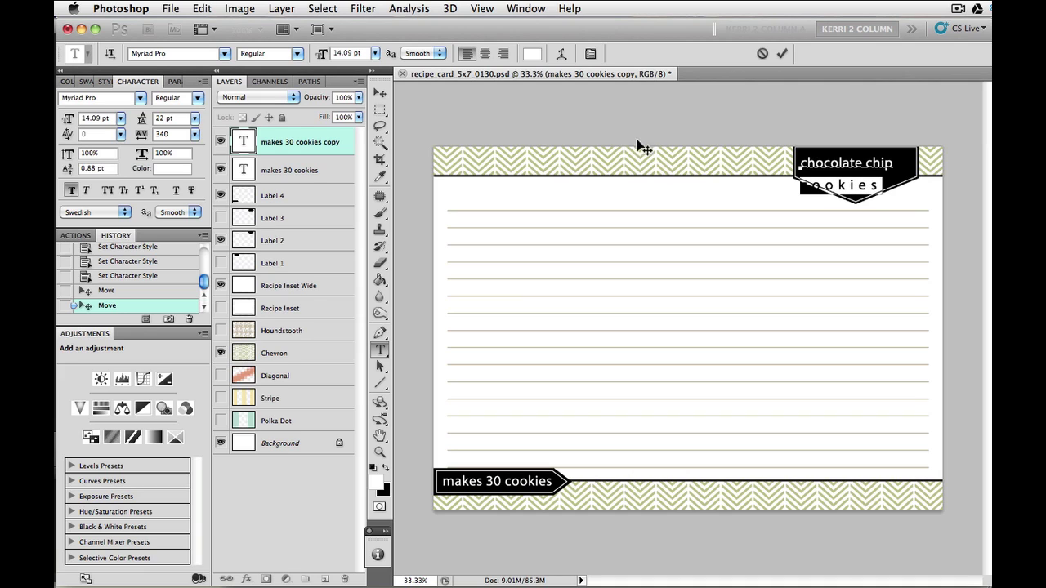
click(380, 93)
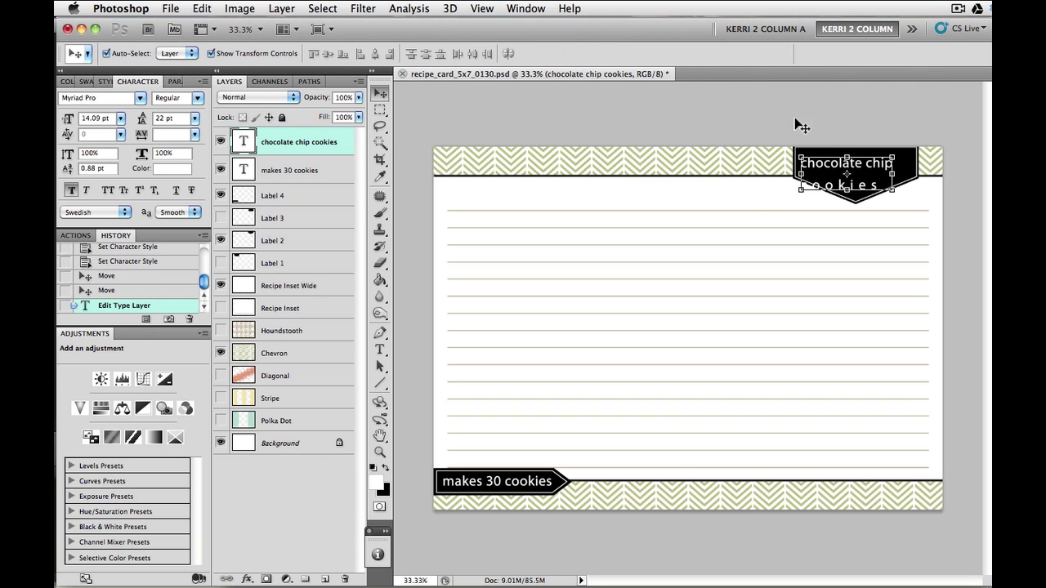
drag(825, 166, 835, 165)
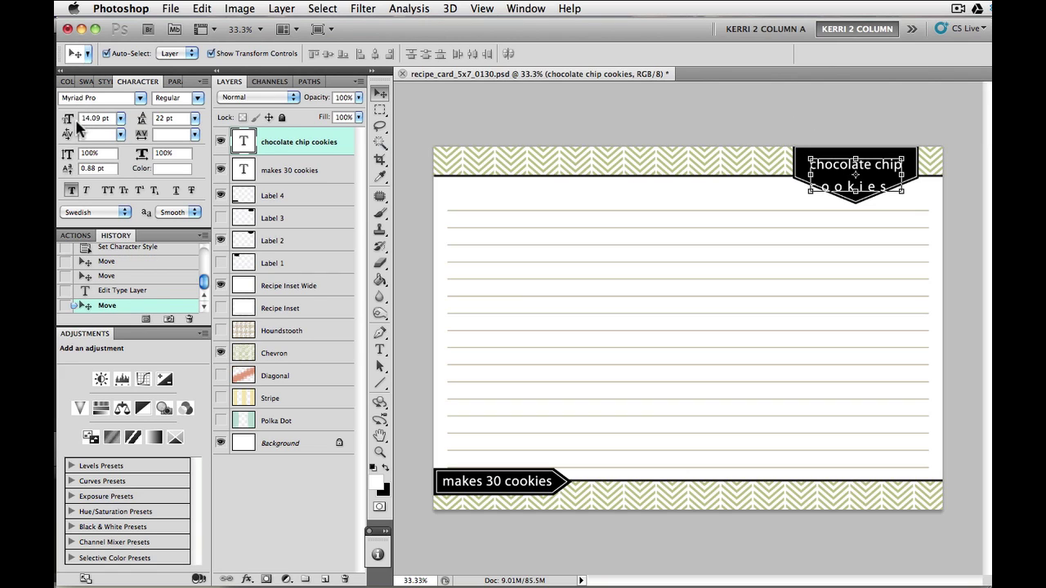
- Give the title 14 pt leading, center-align it, and move it onto the black banner
drag(141, 124, 138, 127)
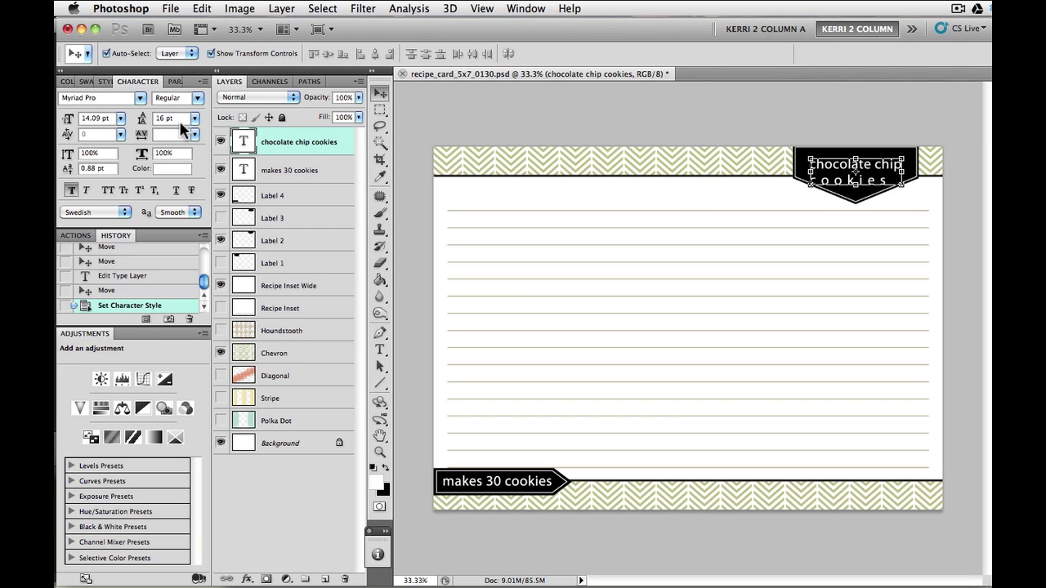
click(187, 118)
text(14)
key(Return)
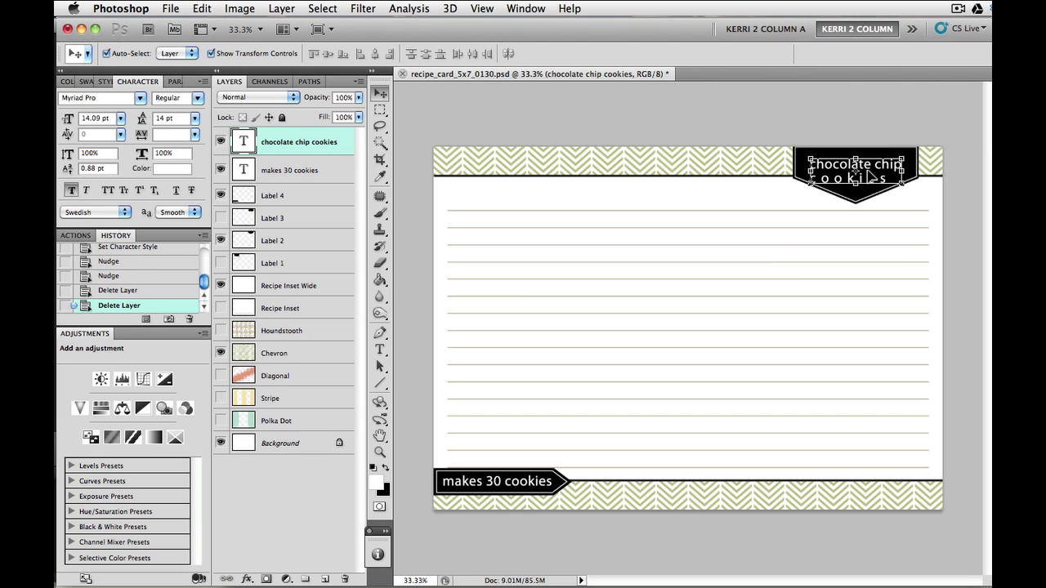
click(172, 81)
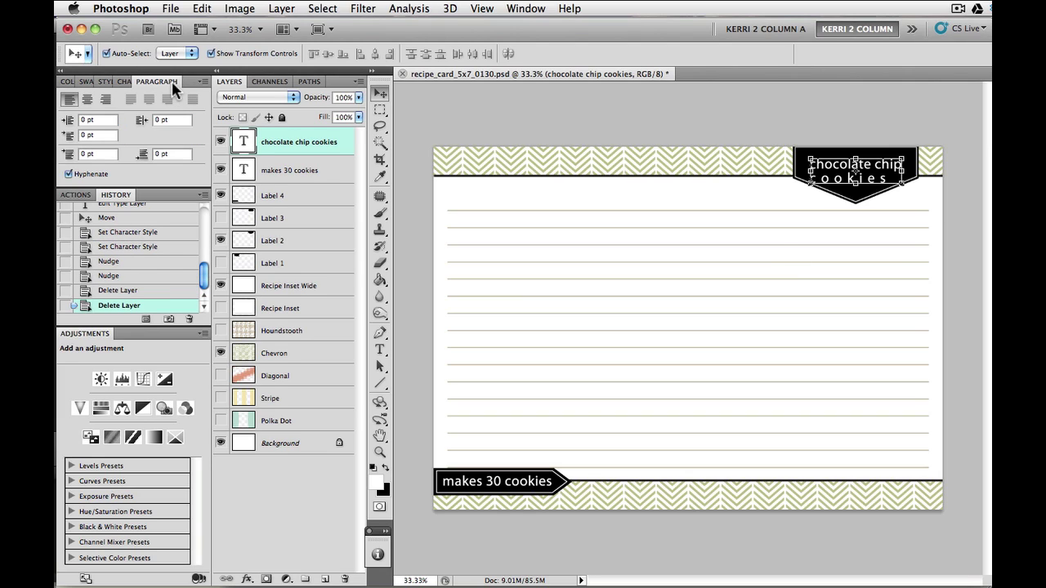
click(87, 98)
drag(850, 172, 887, 163)
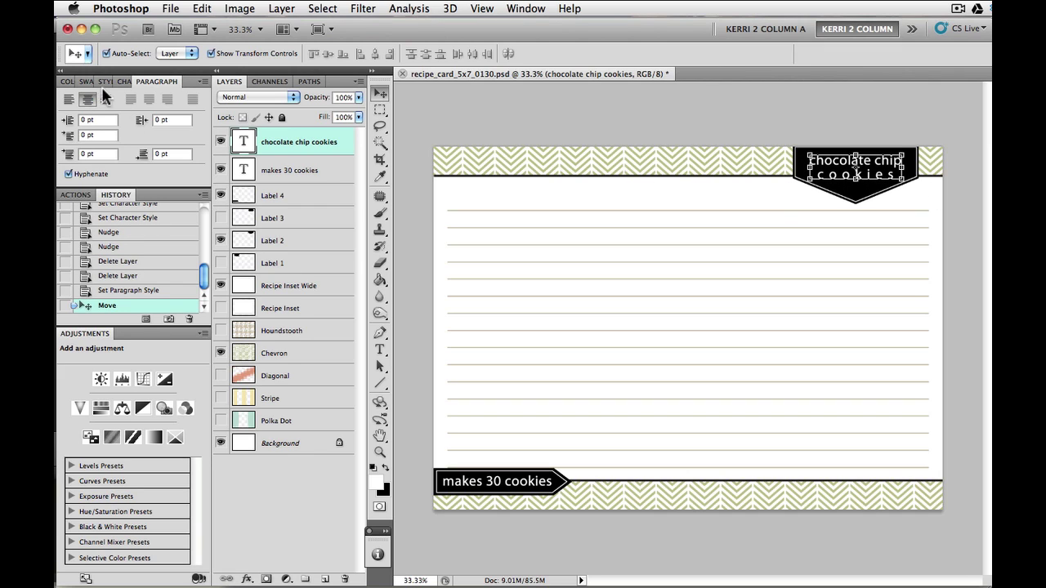
- Tighten the title's leading to 12 pt and nudge it down slightly
click(128, 81)
mouse_move(151, 121)
mouse_down()
mouse_move(138, 122)
mouse_move(152, 118)
mouse_up()
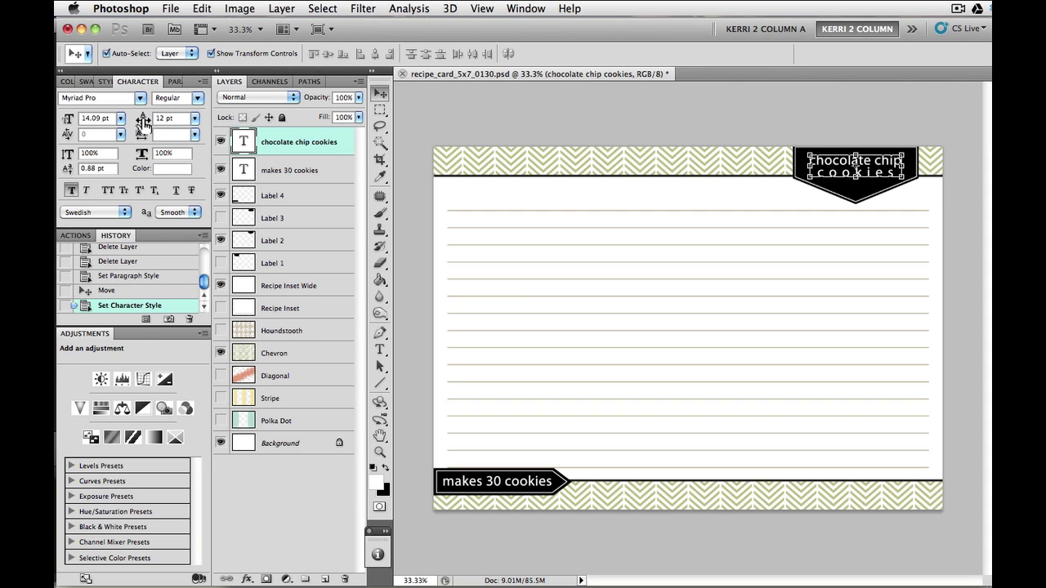
key(Down)
click(839, 141)
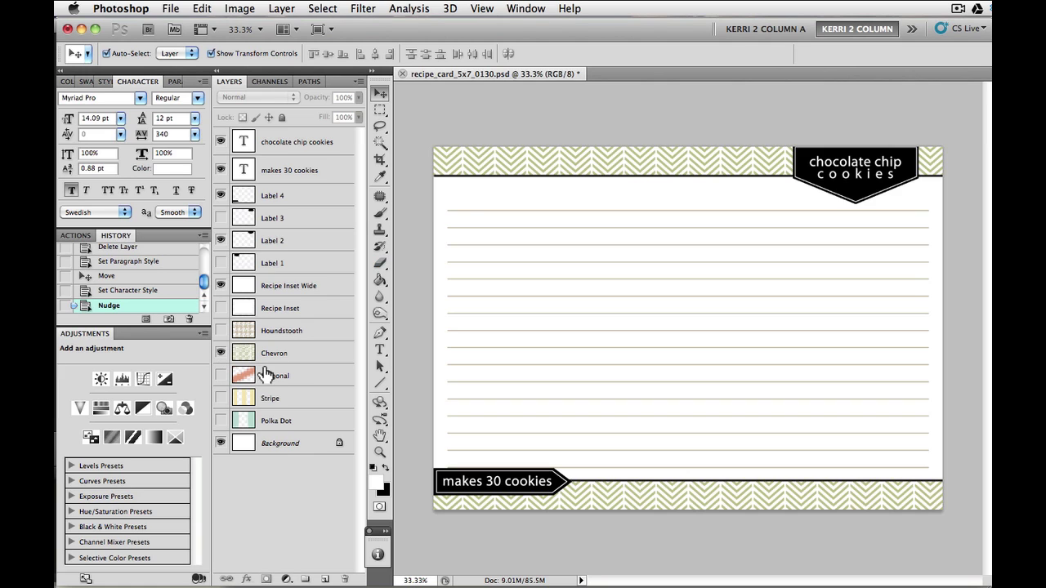
- Set the foreground colour to a bright teal
click(378, 484)
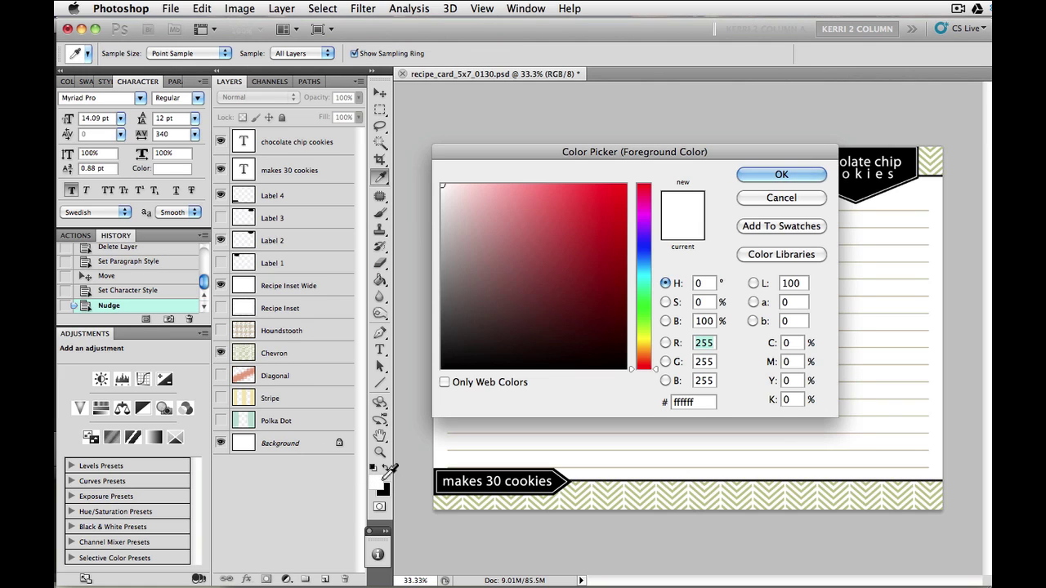
click(645, 348)
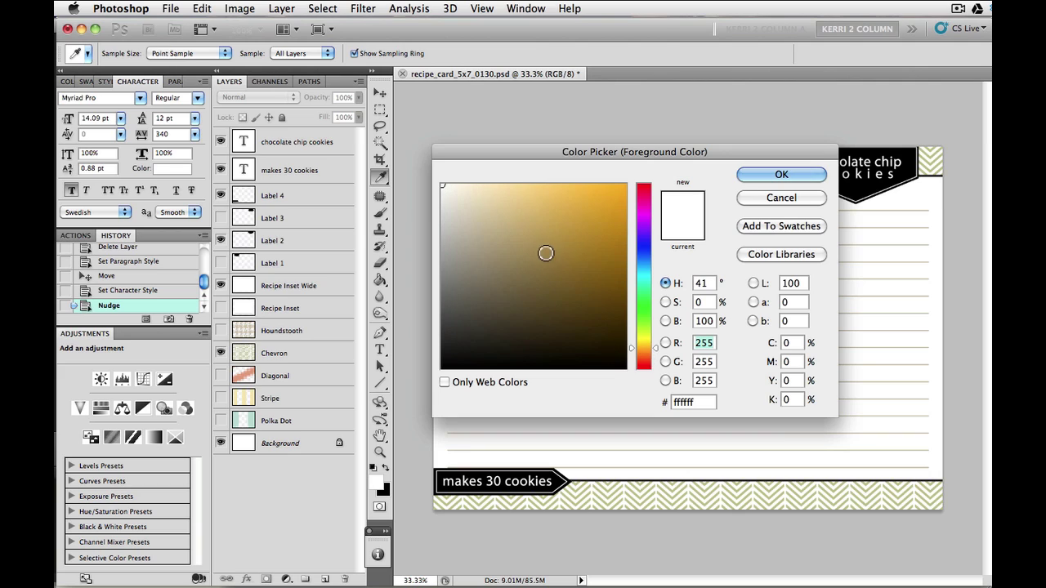
mouse_move(546, 253)
mouse_down()
mouse_move(572, 259)
mouse_move(564, 240)
mouse_move(583, 218)
mouse_move(537, 246)
mouse_up()
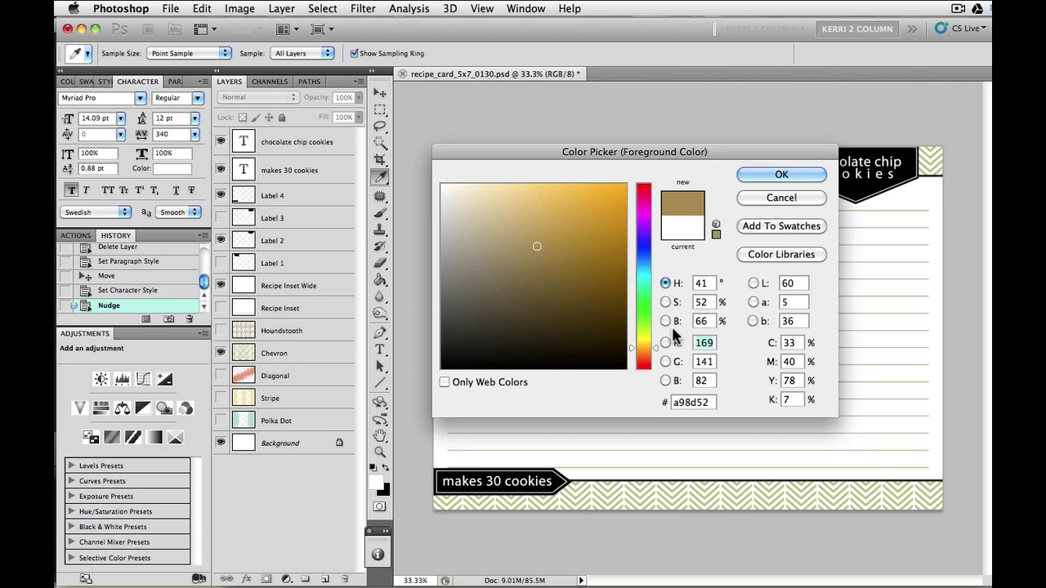
click(646, 279)
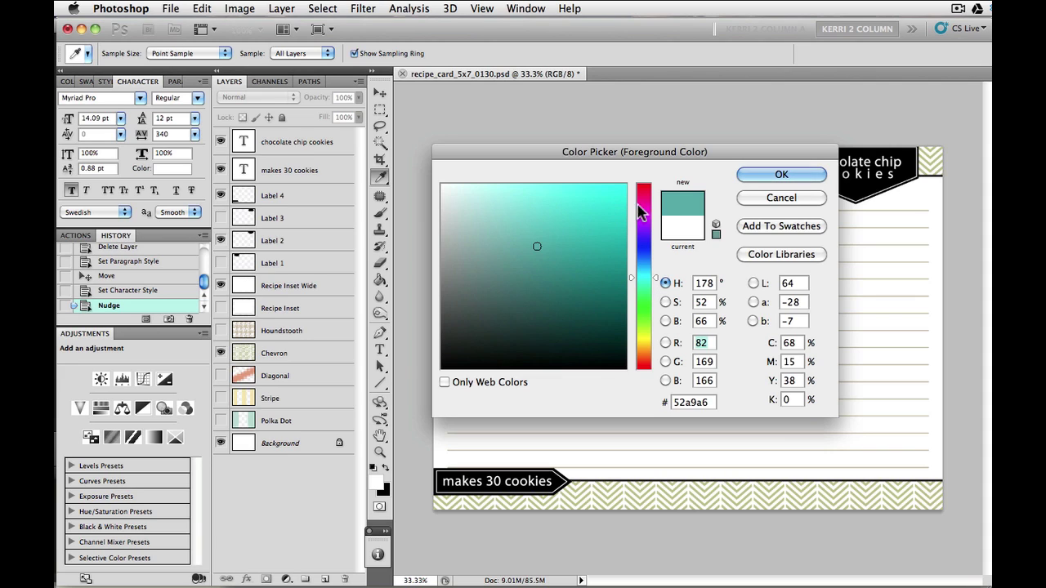
mouse_move(542, 231)
mouse_down()
mouse_move(569, 224)
mouse_move(560, 229)
mouse_up()
click(779, 181)
key(v)
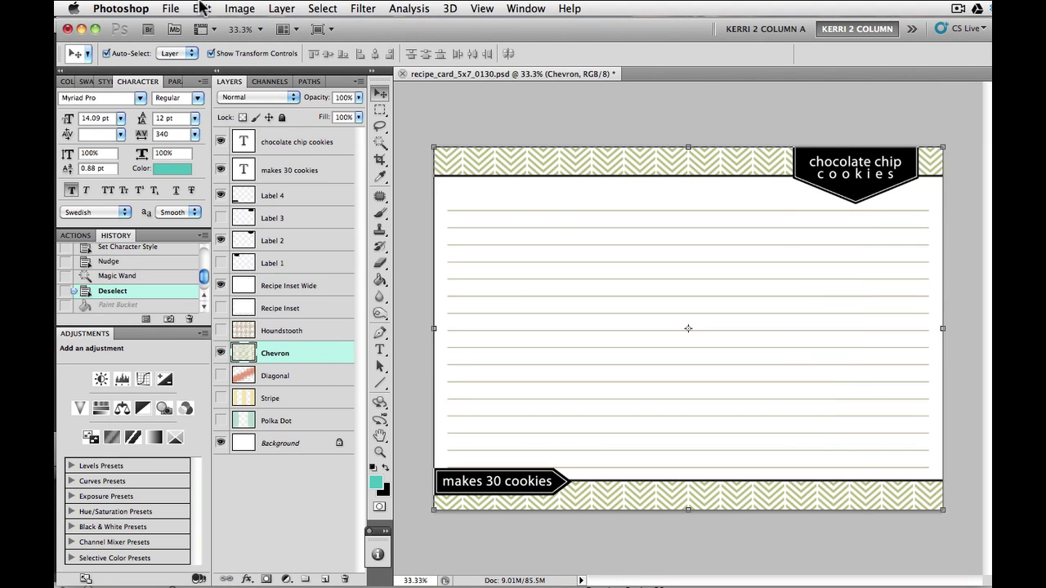
- Fill the Chevron pattern layer with the teal foreground via Edit > Fill
click(200, 8)
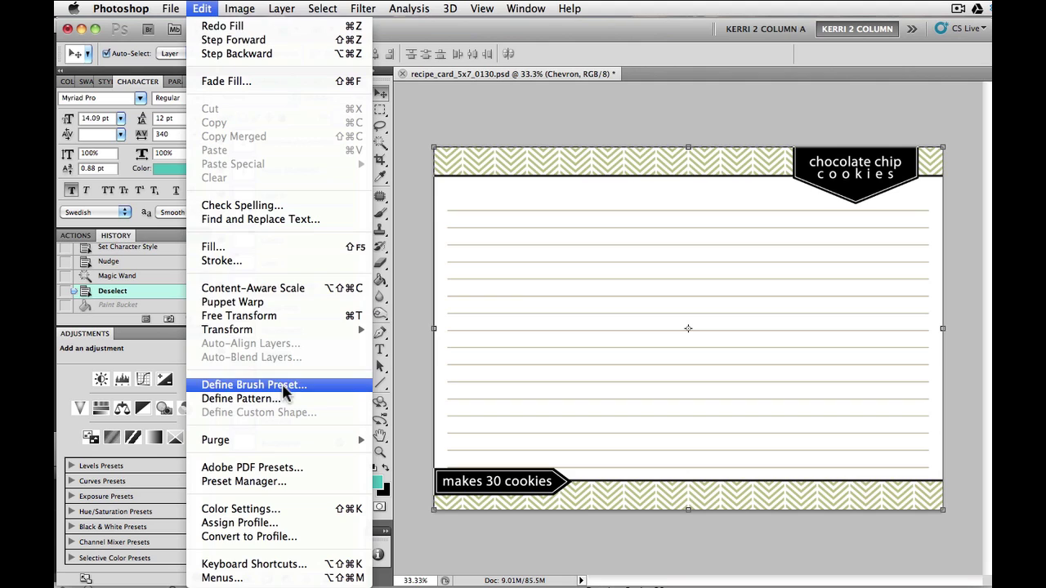
click(275, 248)
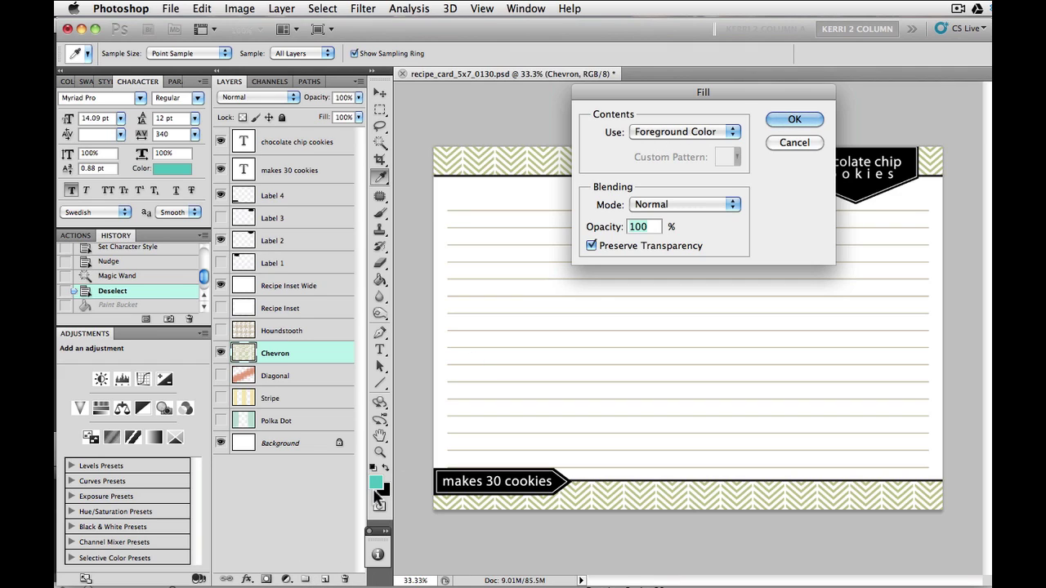
click(807, 121)
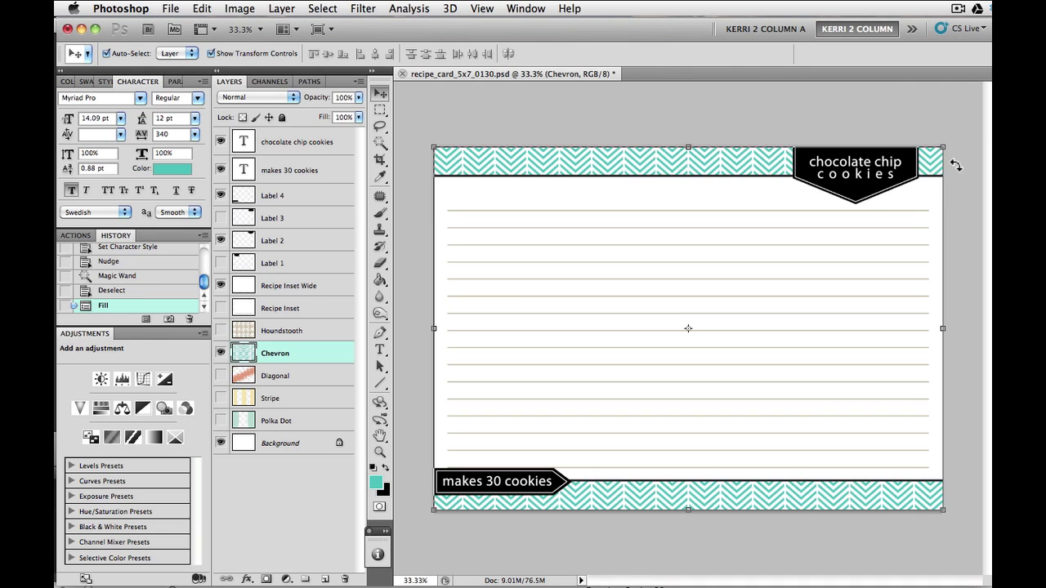
- Replace Chevron with the Houndstooth layer and paint-bucket its bands teal
click(220, 353)
click(220, 331)
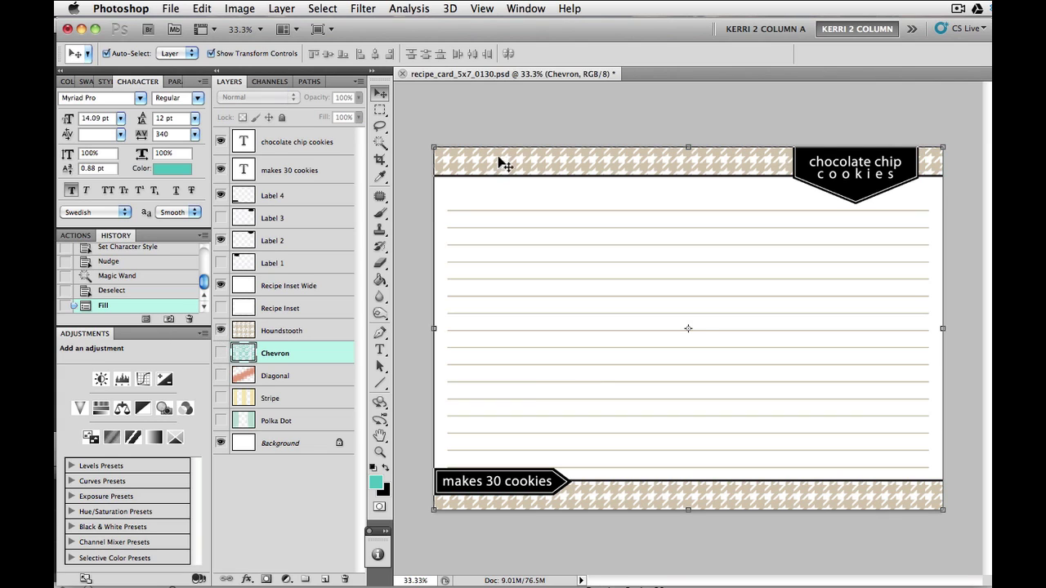
click(324, 338)
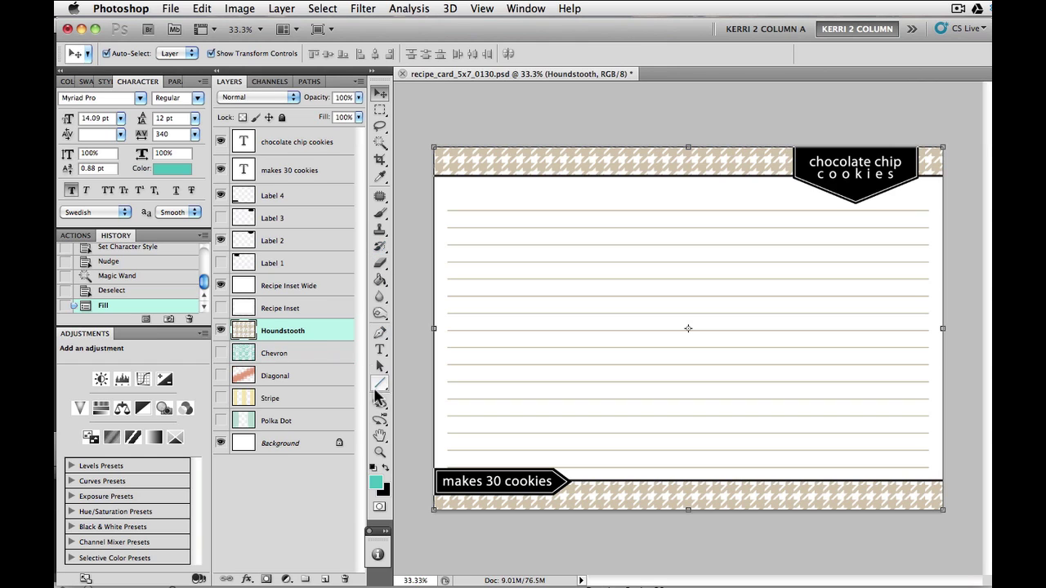
click(380, 282)
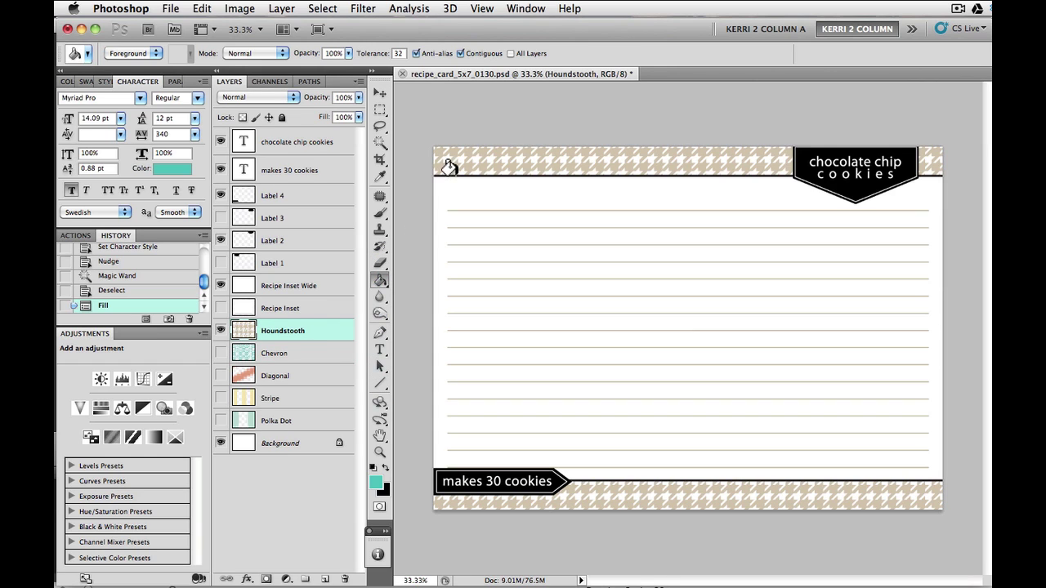
click(472, 161)
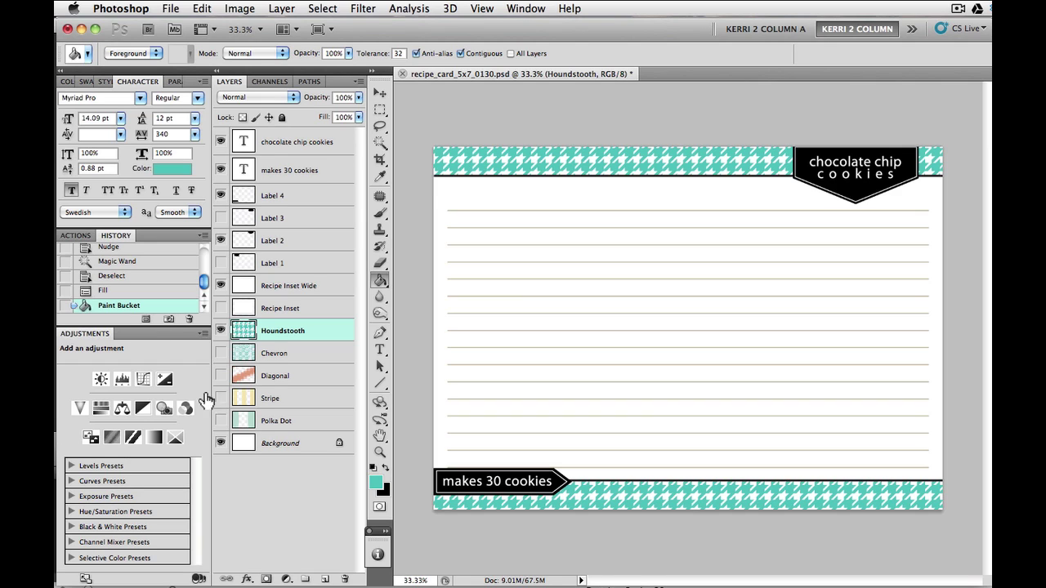
- Replace Houndstooth with the Stripe layer and paint one of its stripes aqua
click(221, 330)
click(220, 398)
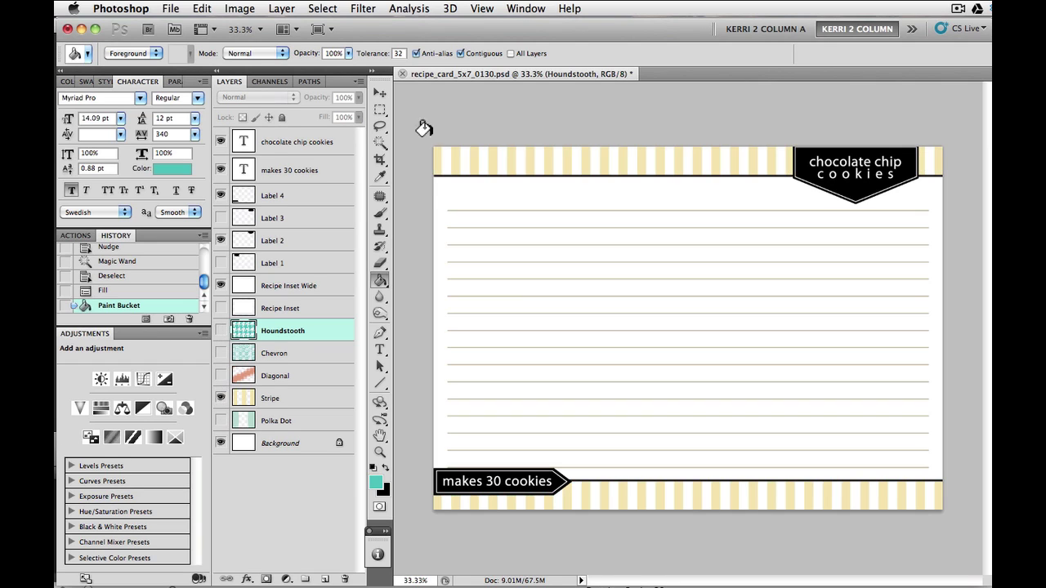
click(299, 399)
click(464, 151)
- Apply Edit > Fill with aqua to the Stripe layer
click(201, 8)
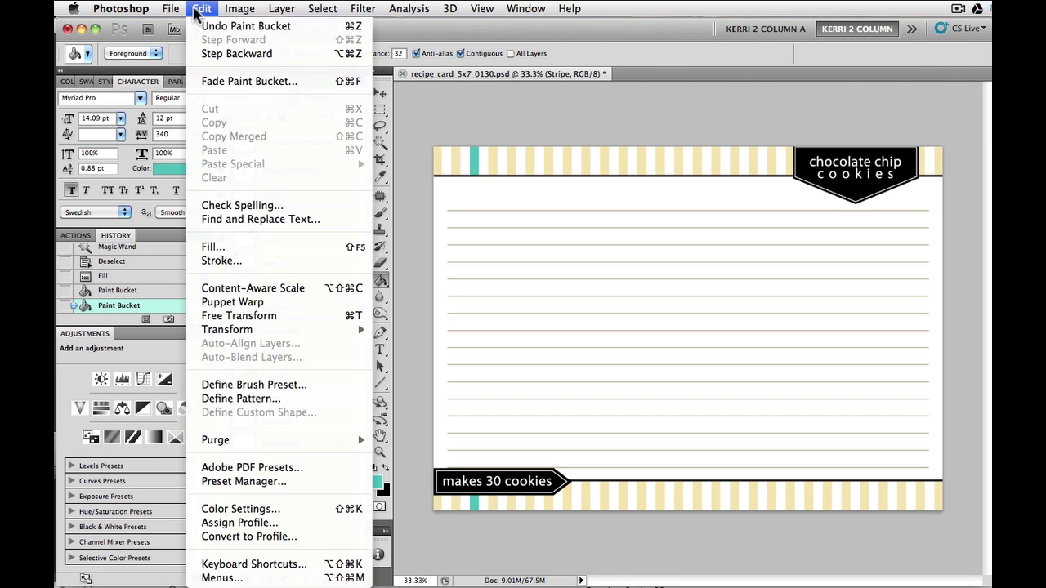
mouse_move(170, 8)
mouse_move(202, 8)
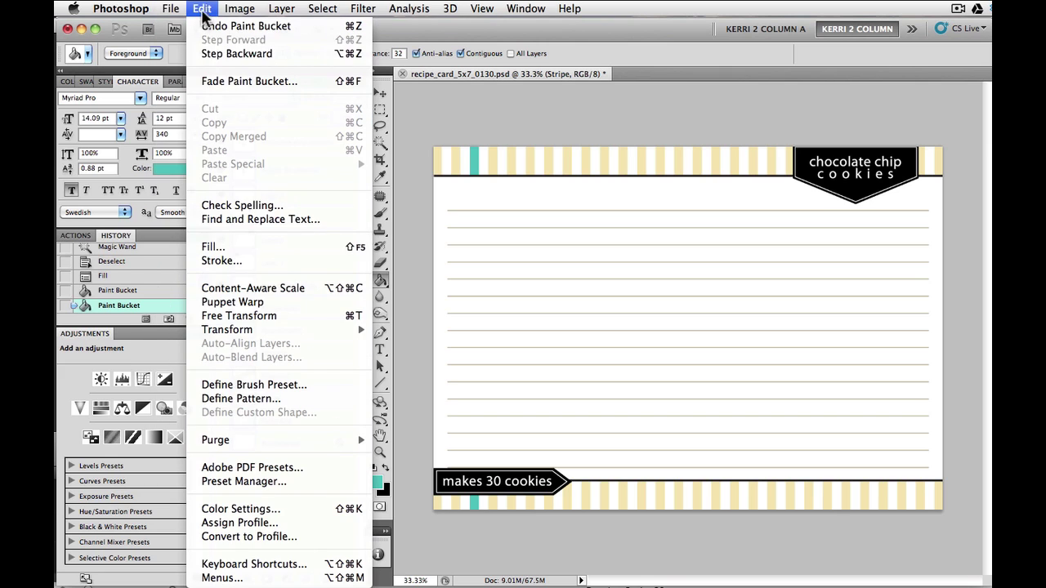
click(250, 242)
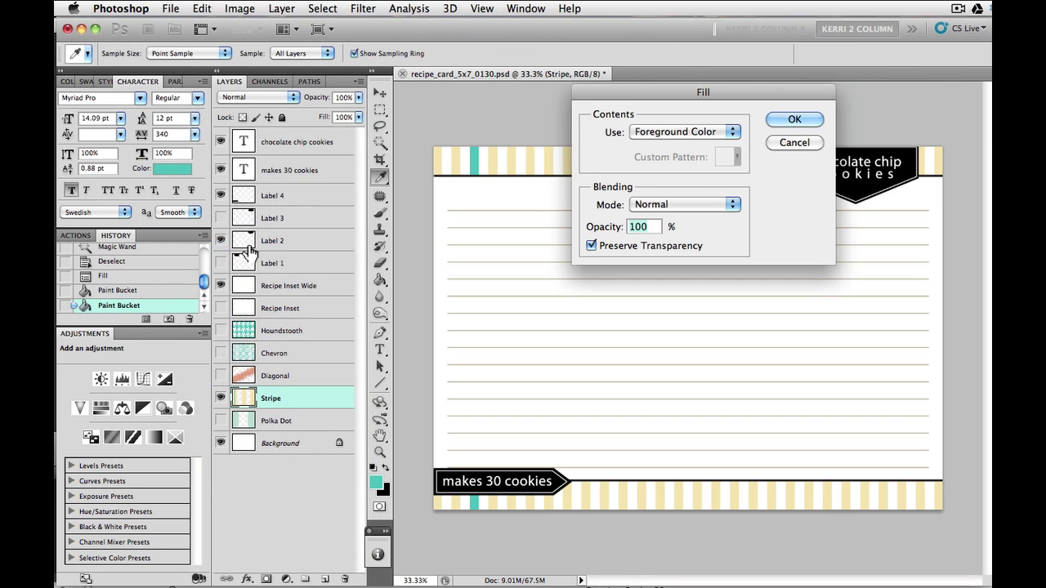
click(794, 119)
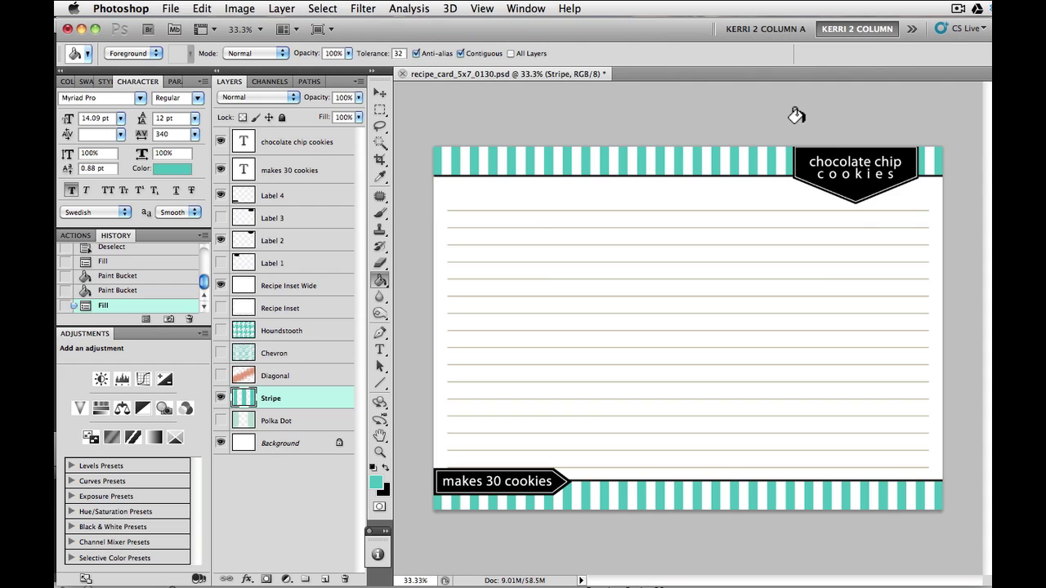
- Paint seven more white stripes in the border bands aqua with the Paint Bucket
click(474, 161)
click(511, 159)
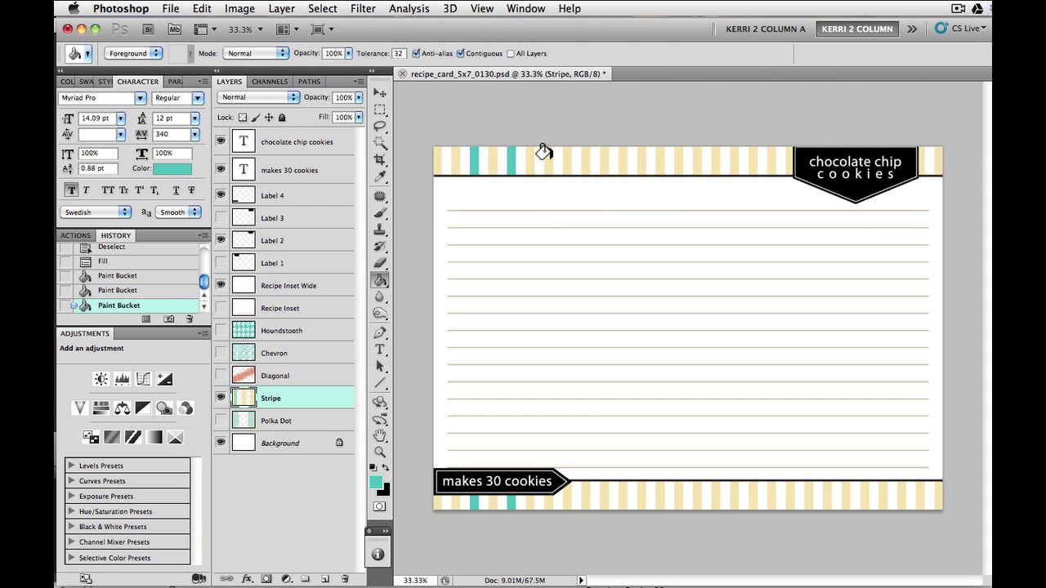
click(546, 157)
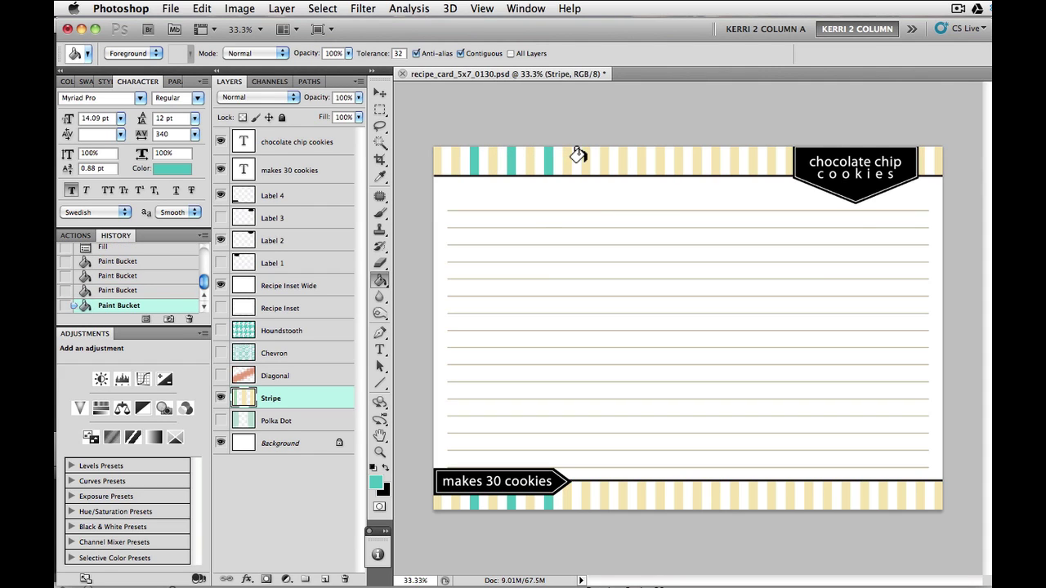
click(520, 160)
click(538, 158)
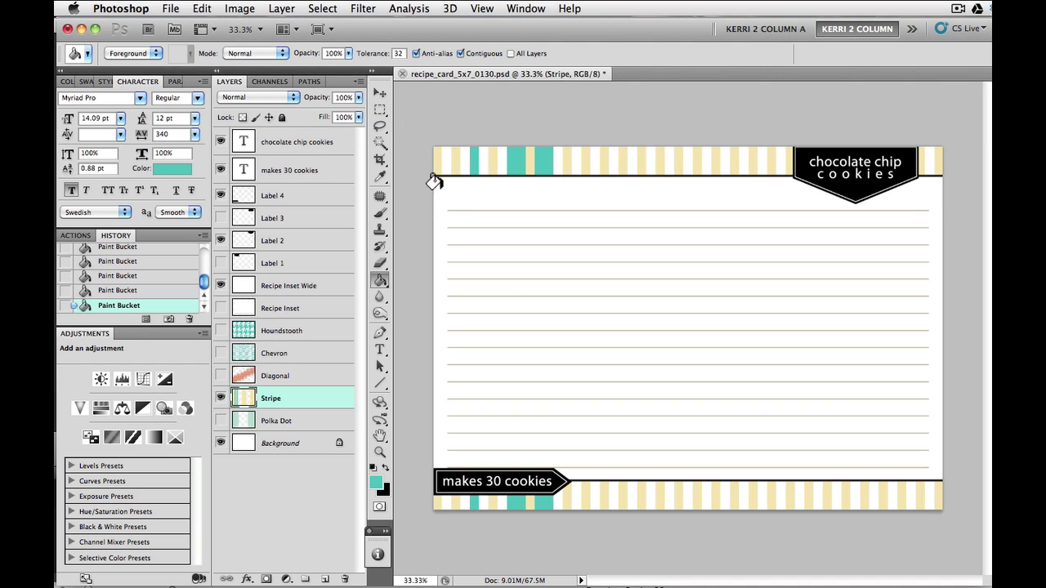
click(573, 169)
click(595, 169)
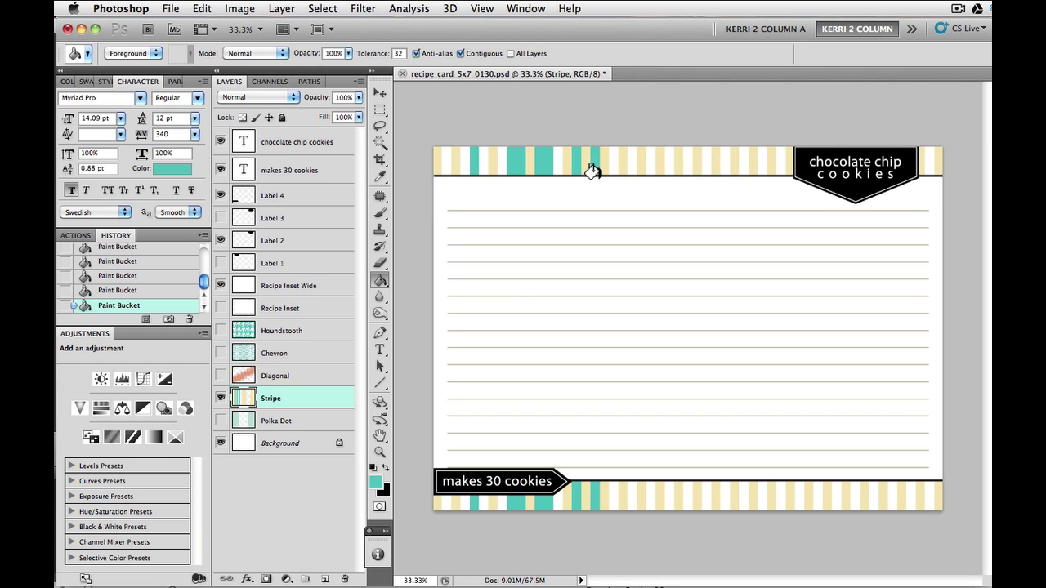
- Paint another white stripe aqua, then the thin edge lines under the top band and above the bottom band on Recipe Inset Wide
click(449, 167)
click(282, 286)
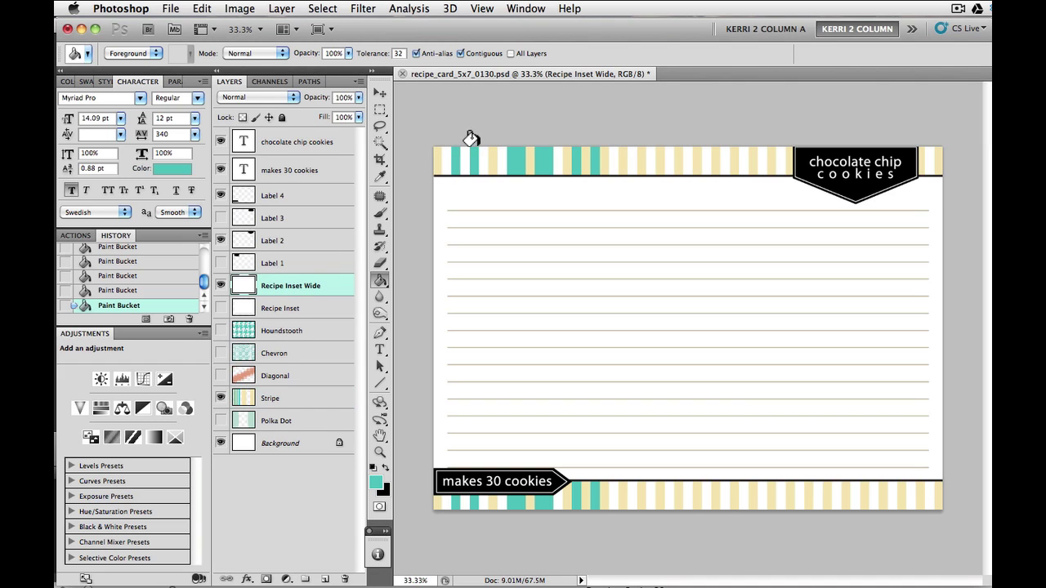
click(463, 174)
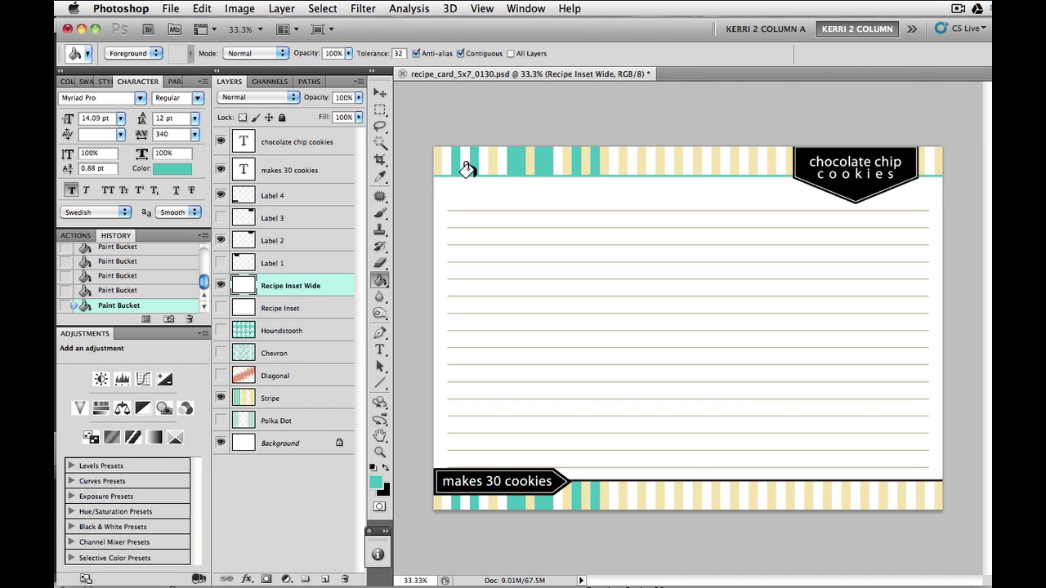
click(622, 479)
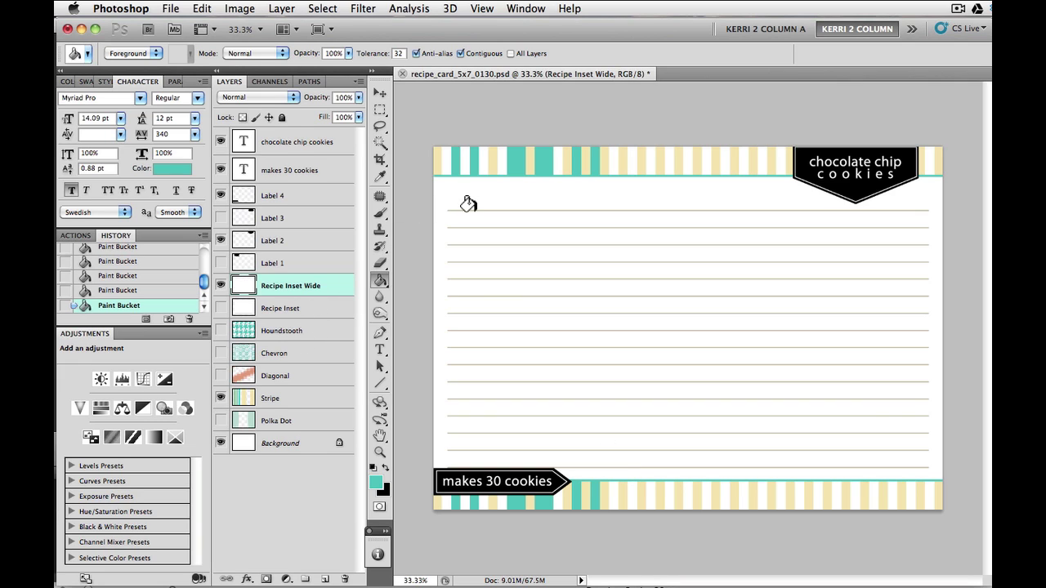
click(468, 232)
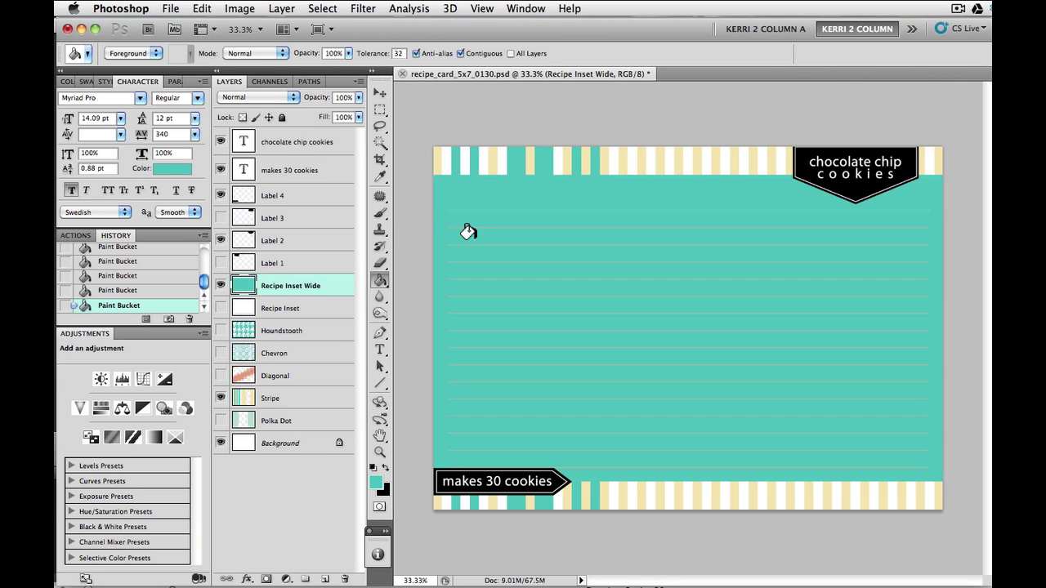
key(super+z)
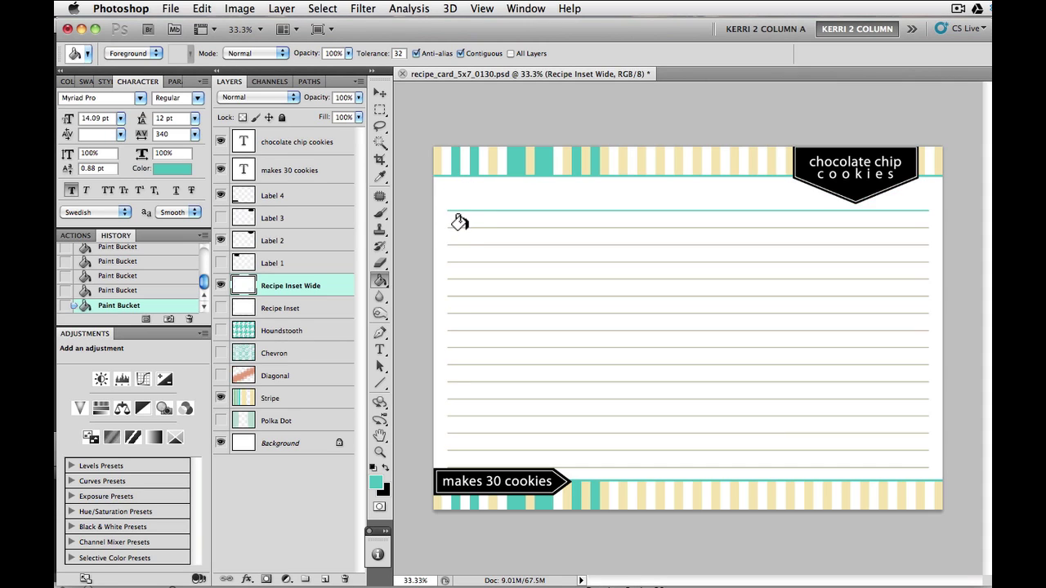
- Paint the first three ruled lines of the recipe area aqua
click(460, 223)
key(super+z)
click(454, 229)
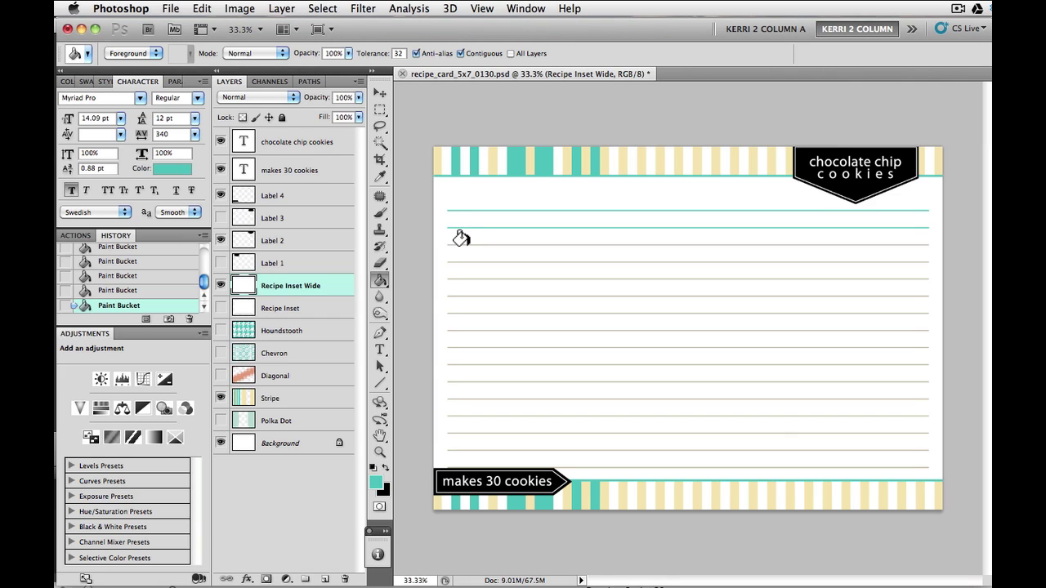
click(455, 244)
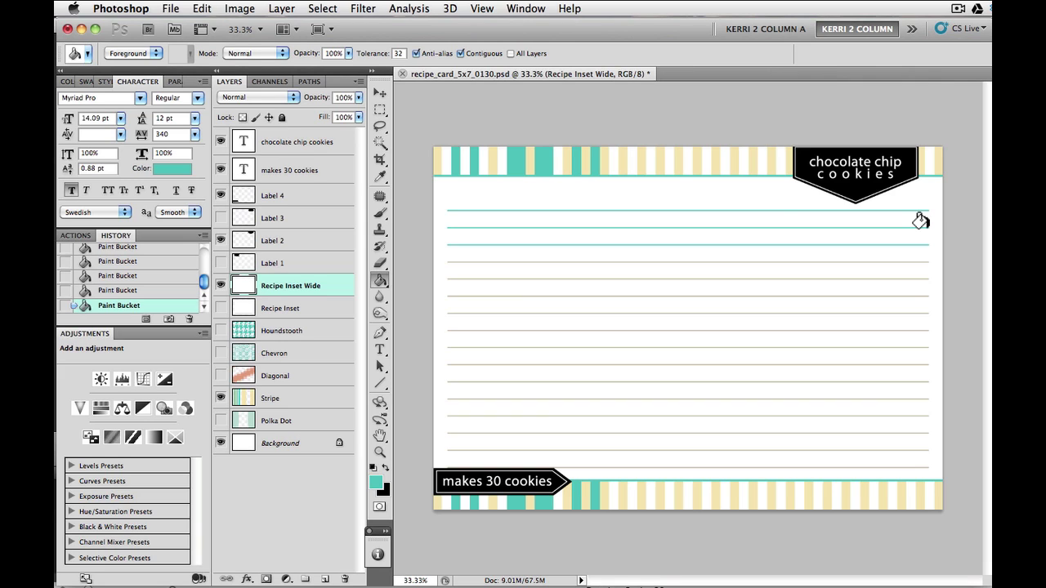
- Fill the 'chocolate chip cookies' label on the Label 2 layer aqua
click(801, 150)
key(ctrl+z)
click(285, 199)
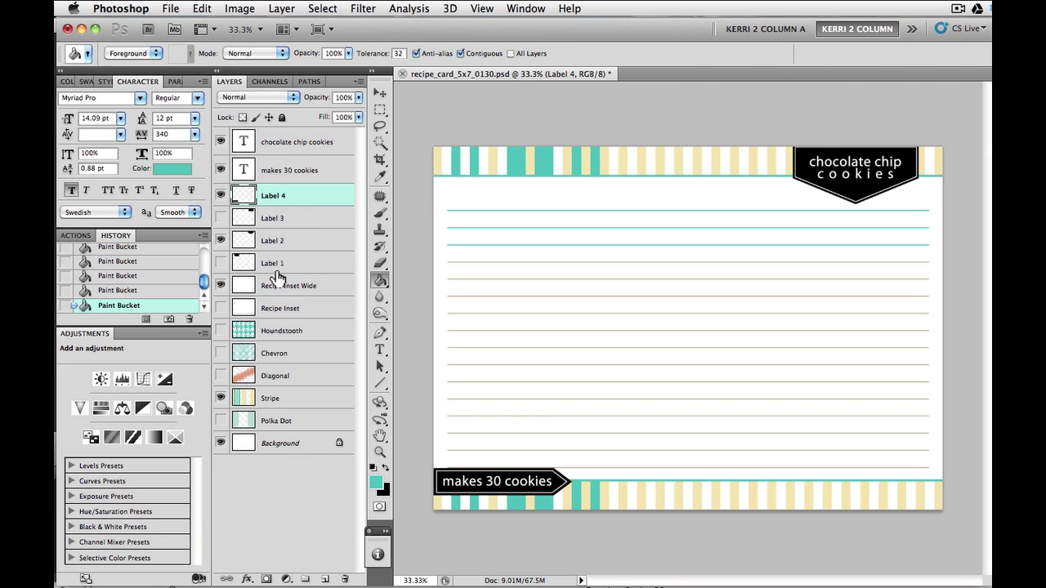
click(299, 247)
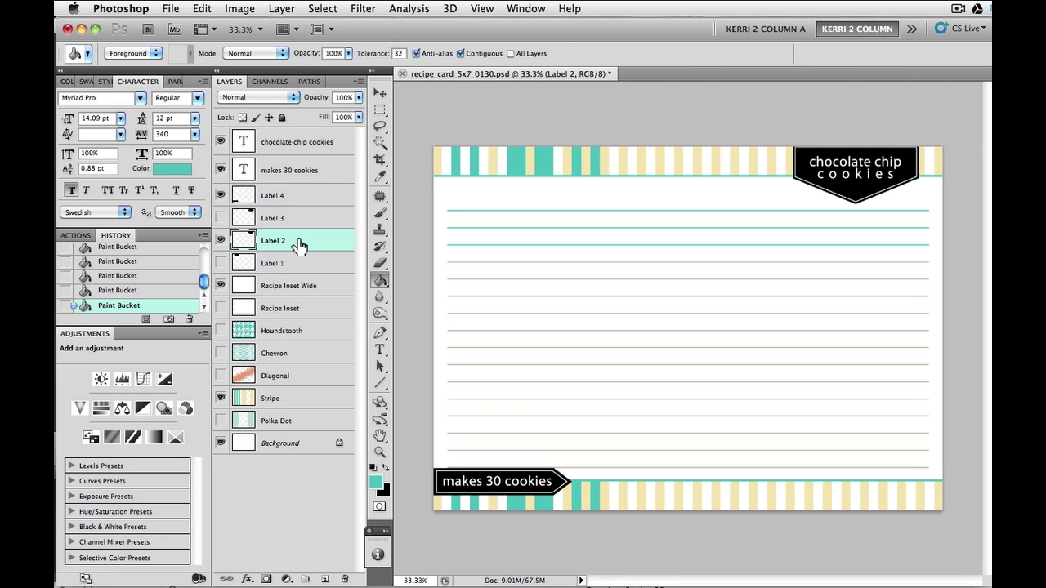
click(799, 145)
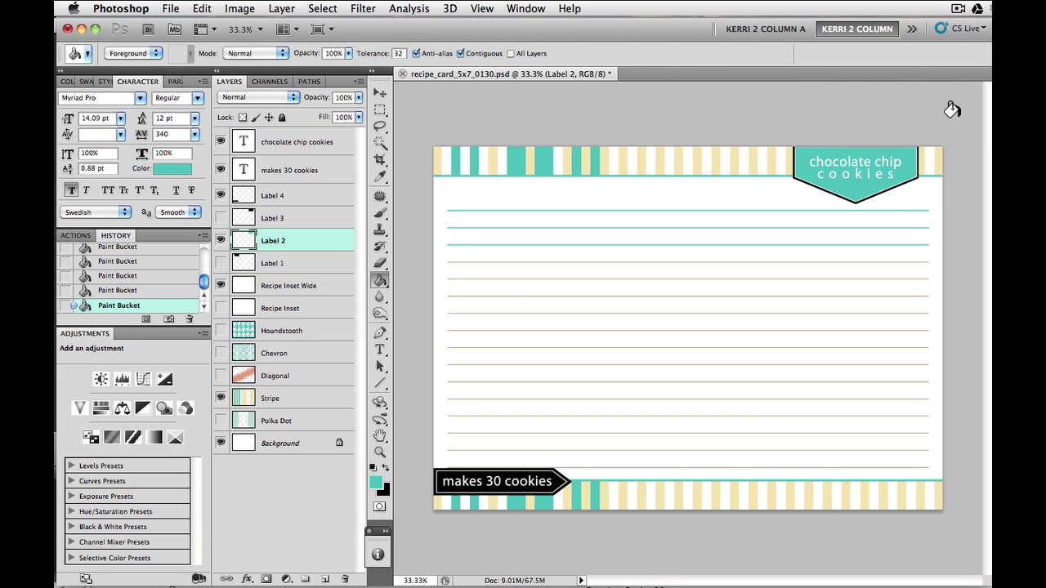